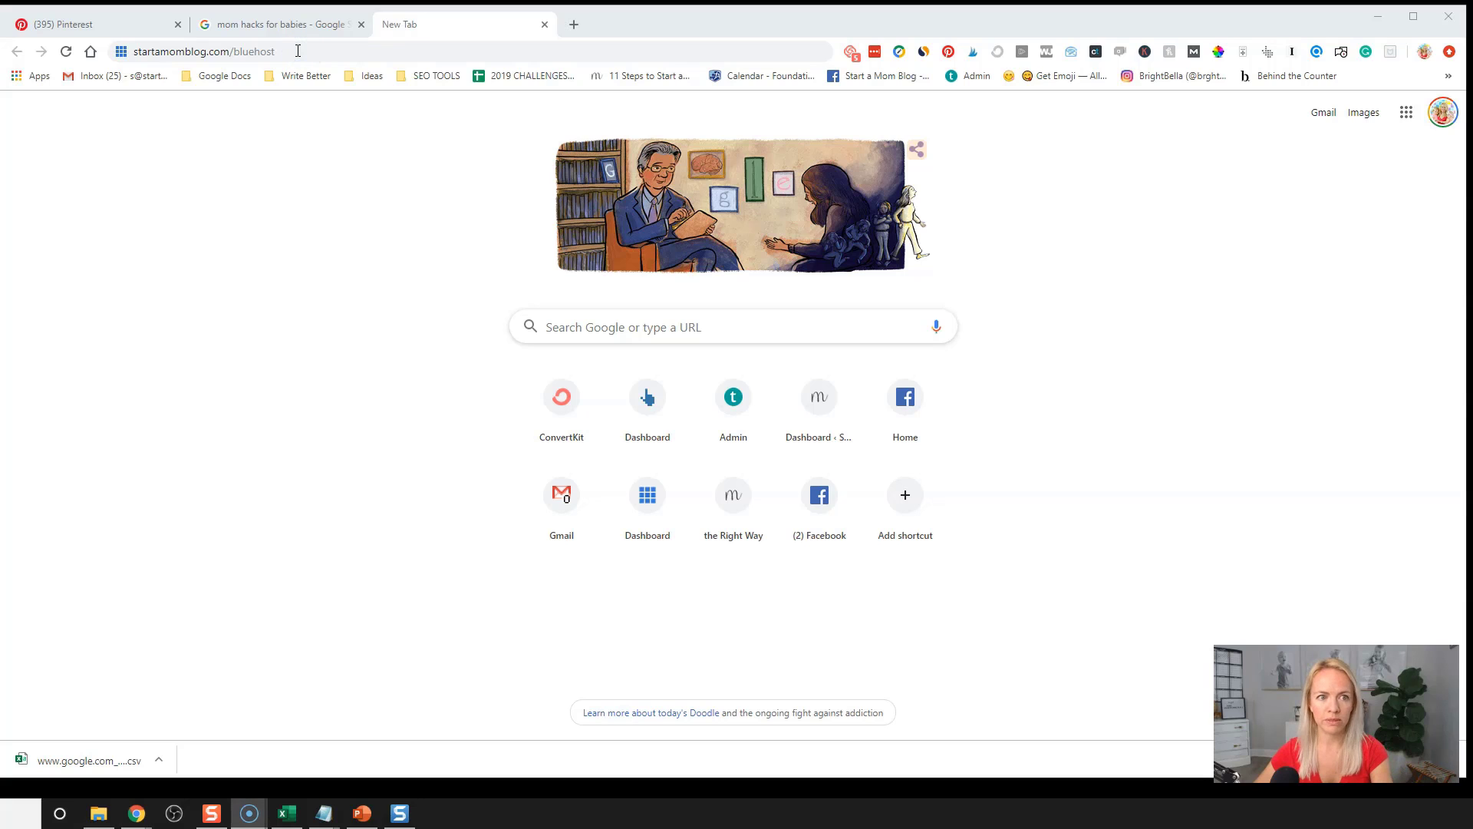
# Open startamomblog.com/bluehost and start the hosting sign-up from the exclusive offer page
pyautogui.press('Return')
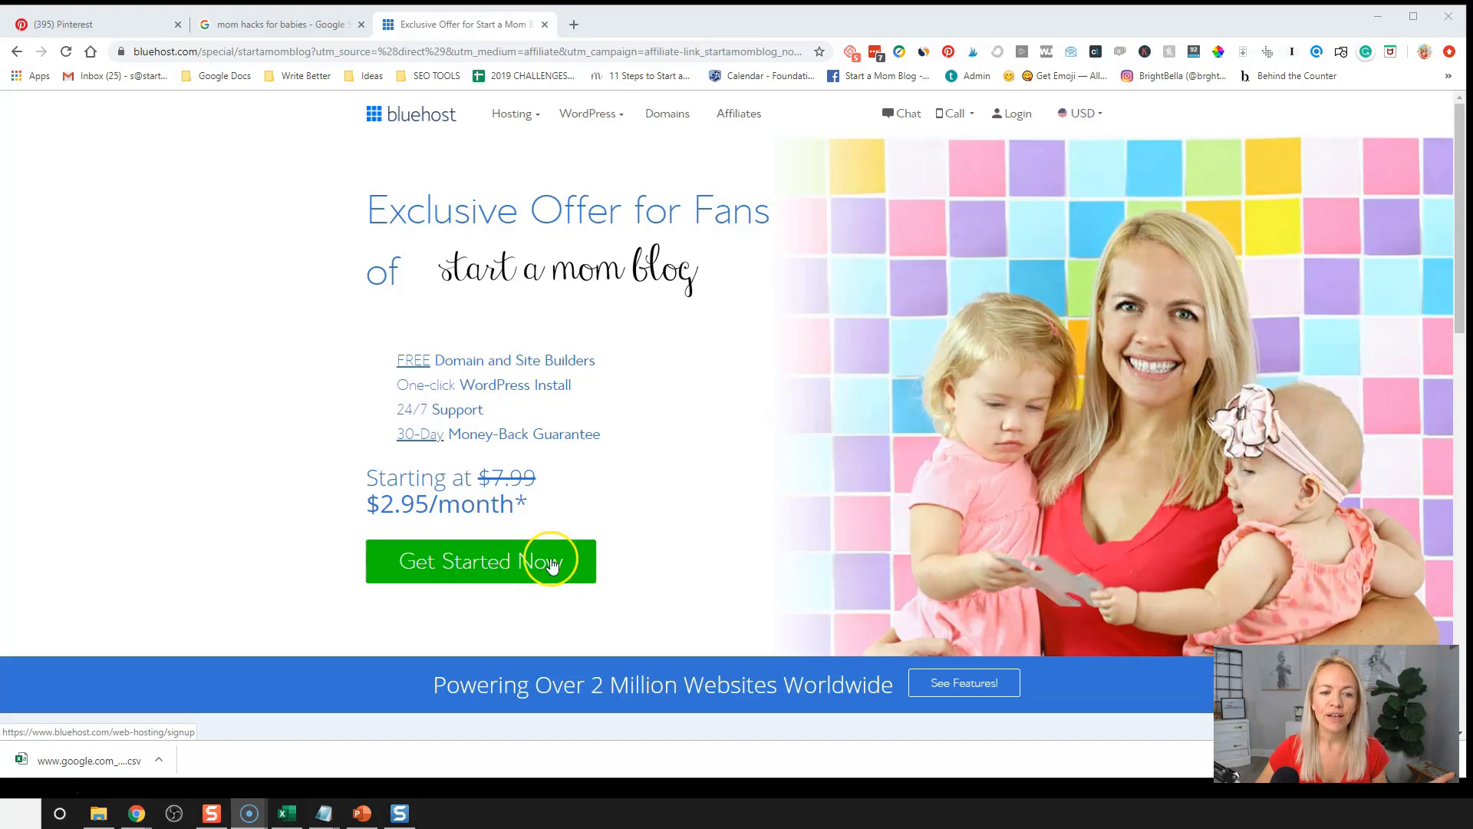
pyautogui.click(730, 545)
pyautogui.click(546, 561)
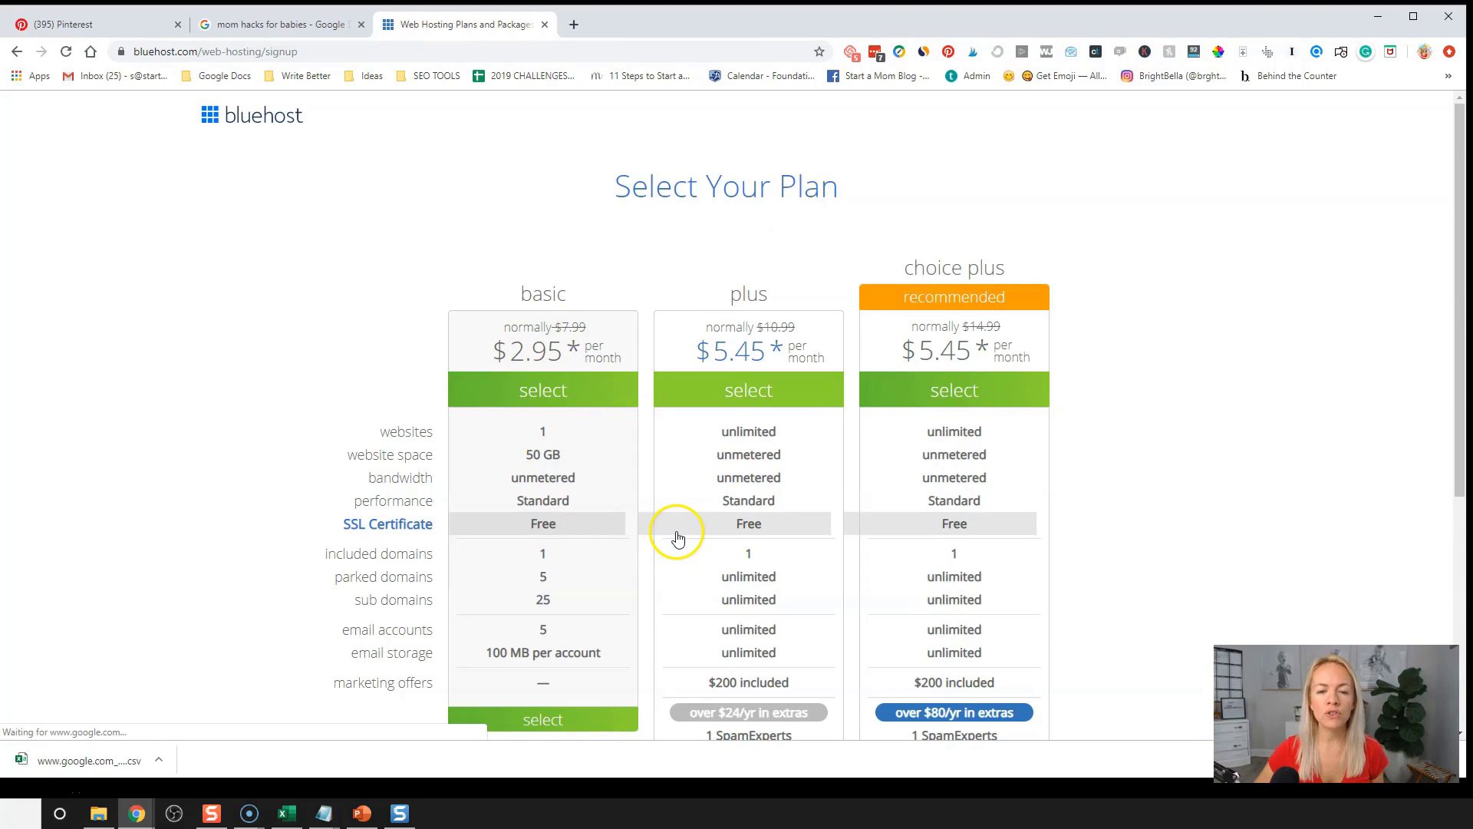
# Compare the features of the hosting plans and select the basic plan
pyautogui.scroll(-1, 677, 537)
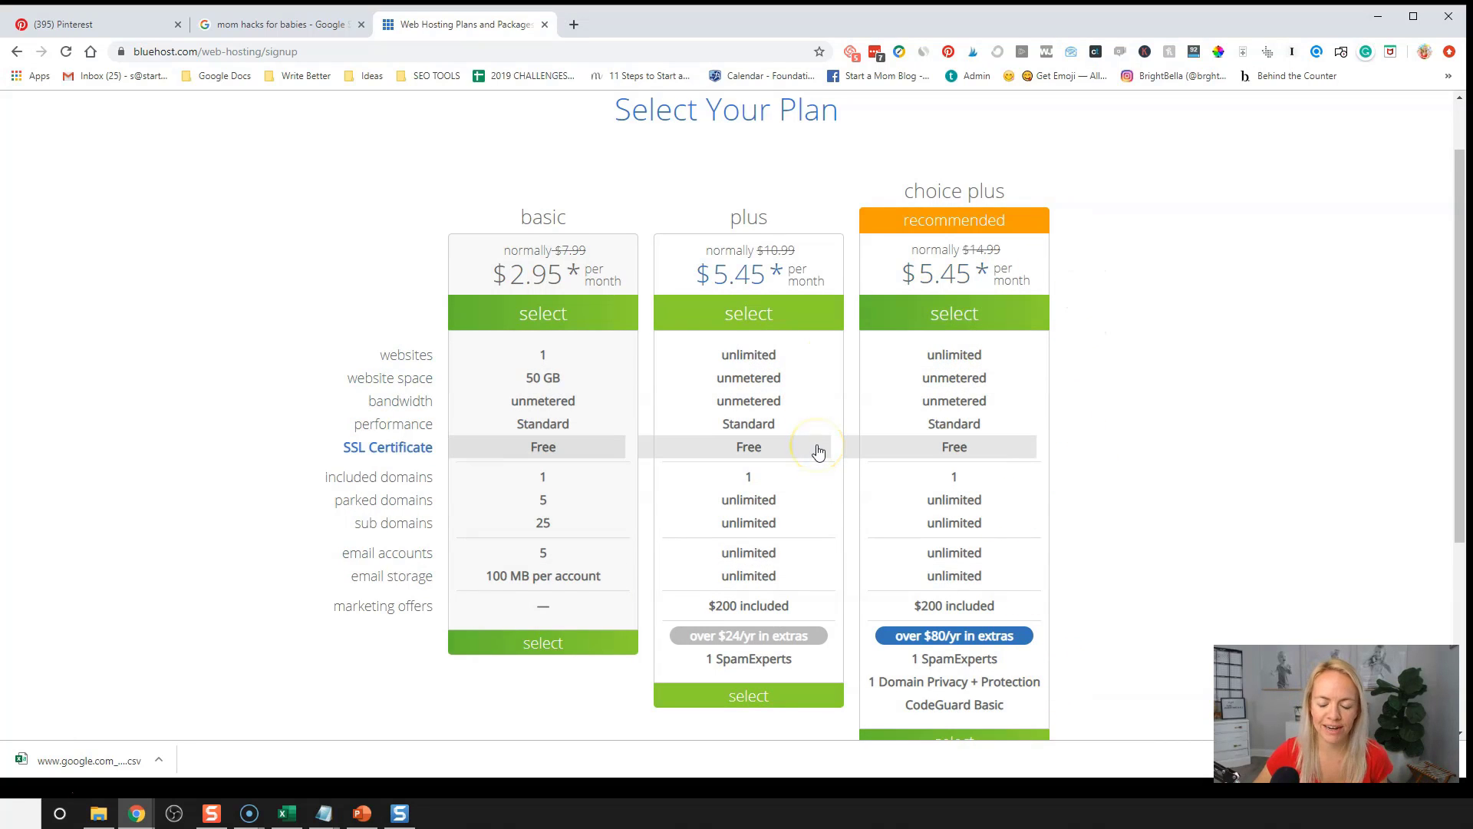
pyautogui.scroll(-2, 1079, 493)
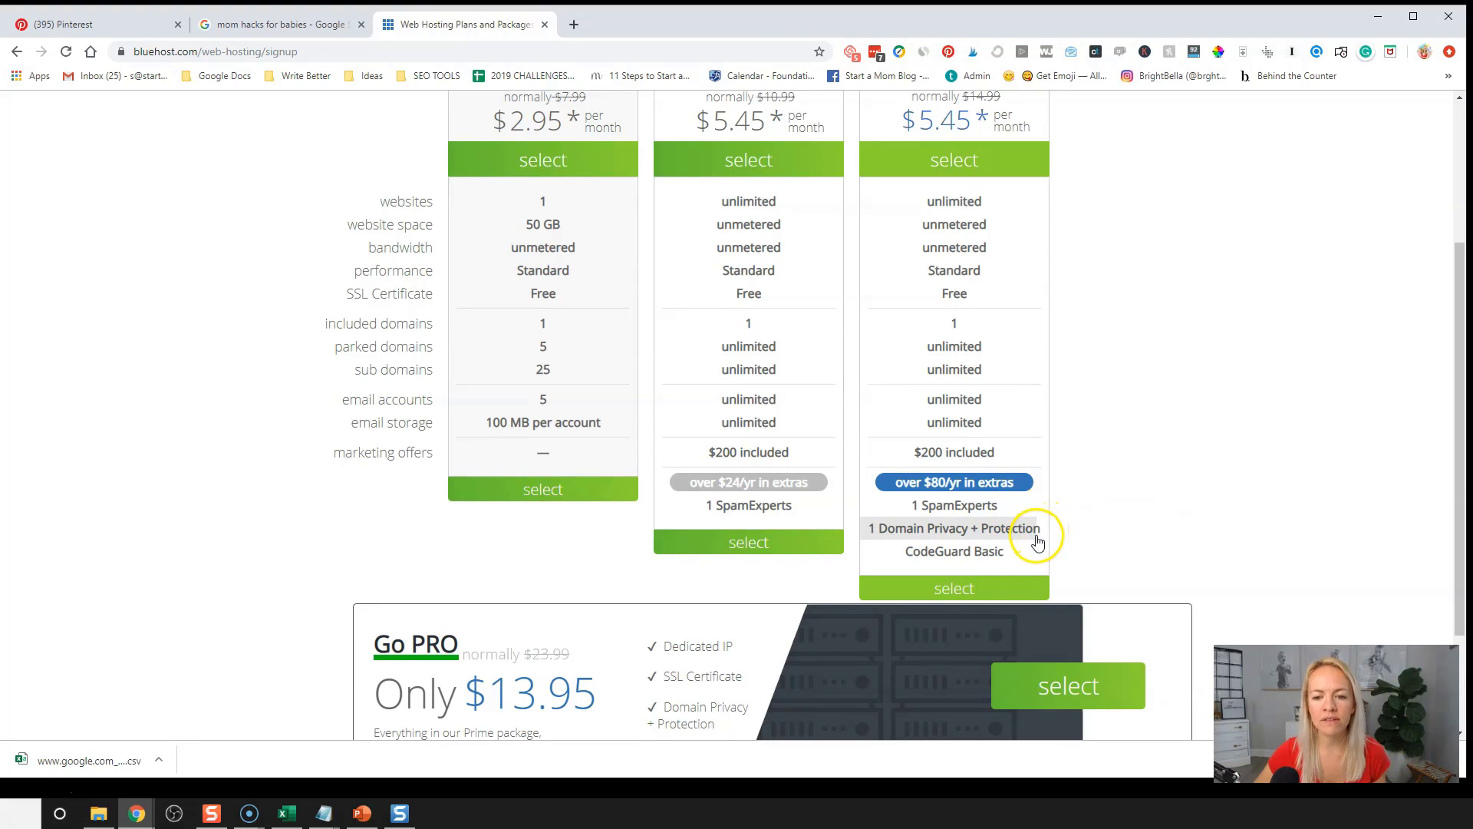
pyautogui.click(1090, 528)
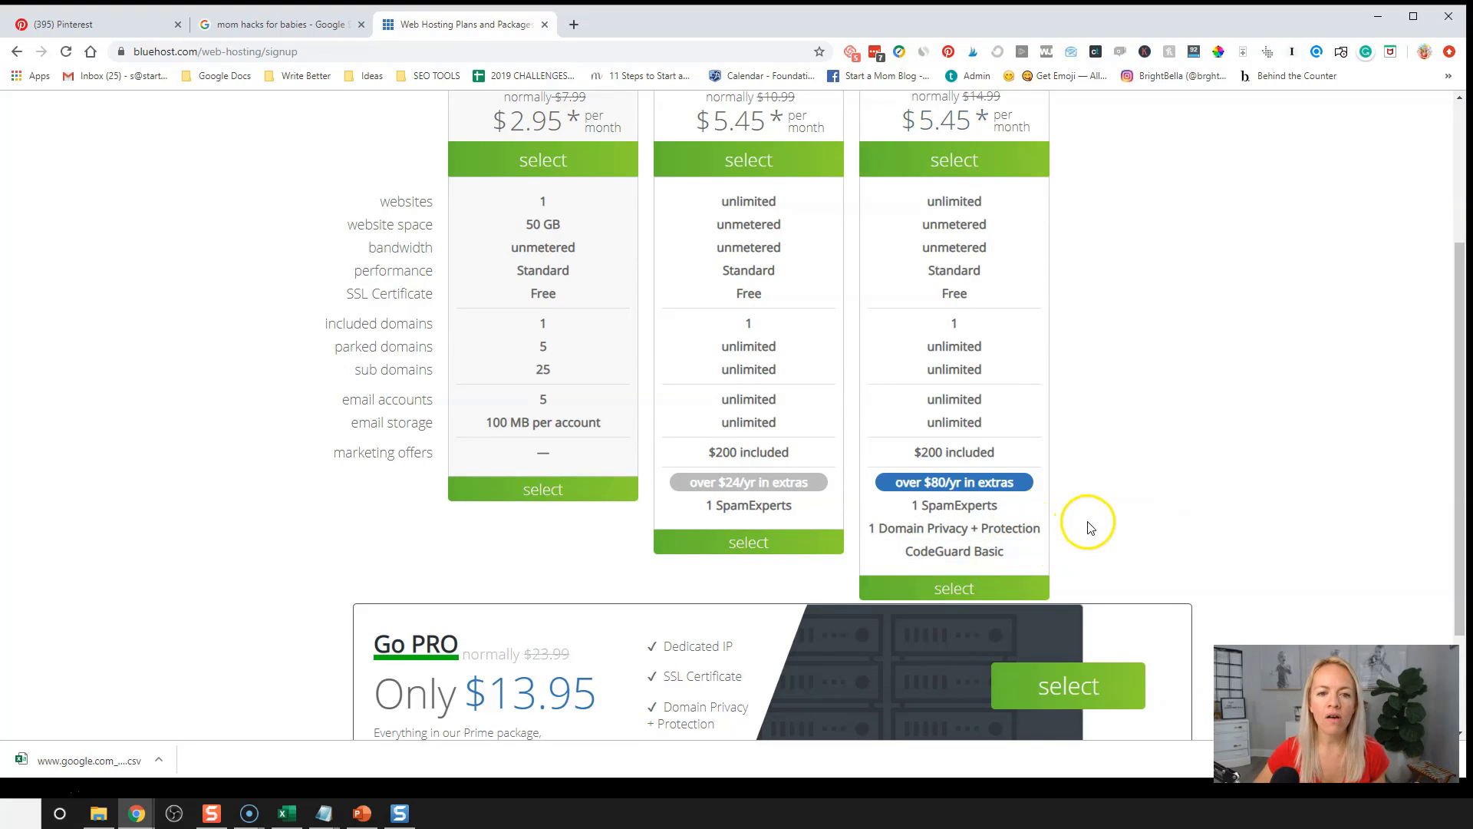
pyautogui.scroll(2, 1095, 414)
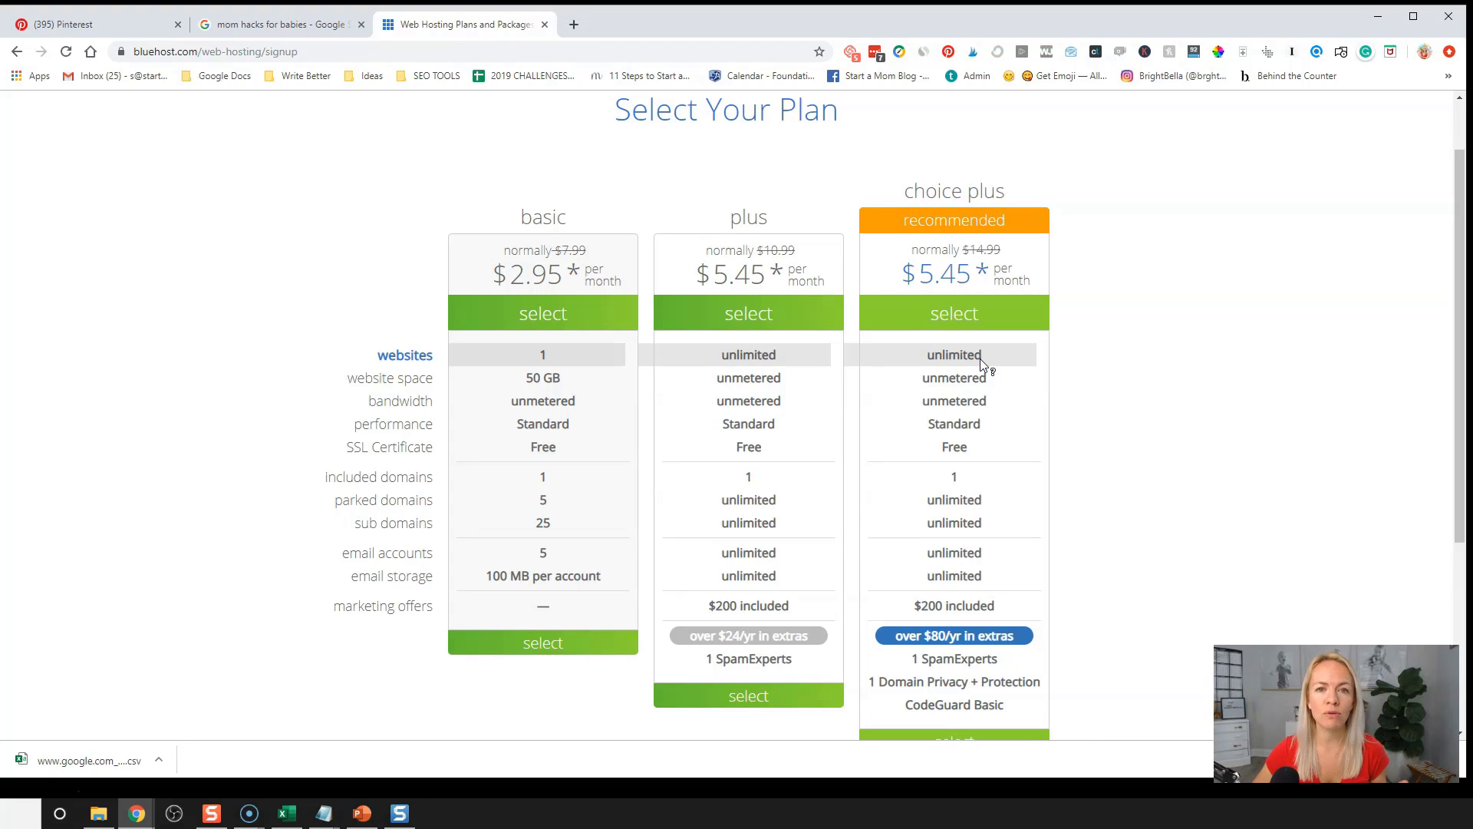
pyautogui.scroll(-1, 1158, 361)
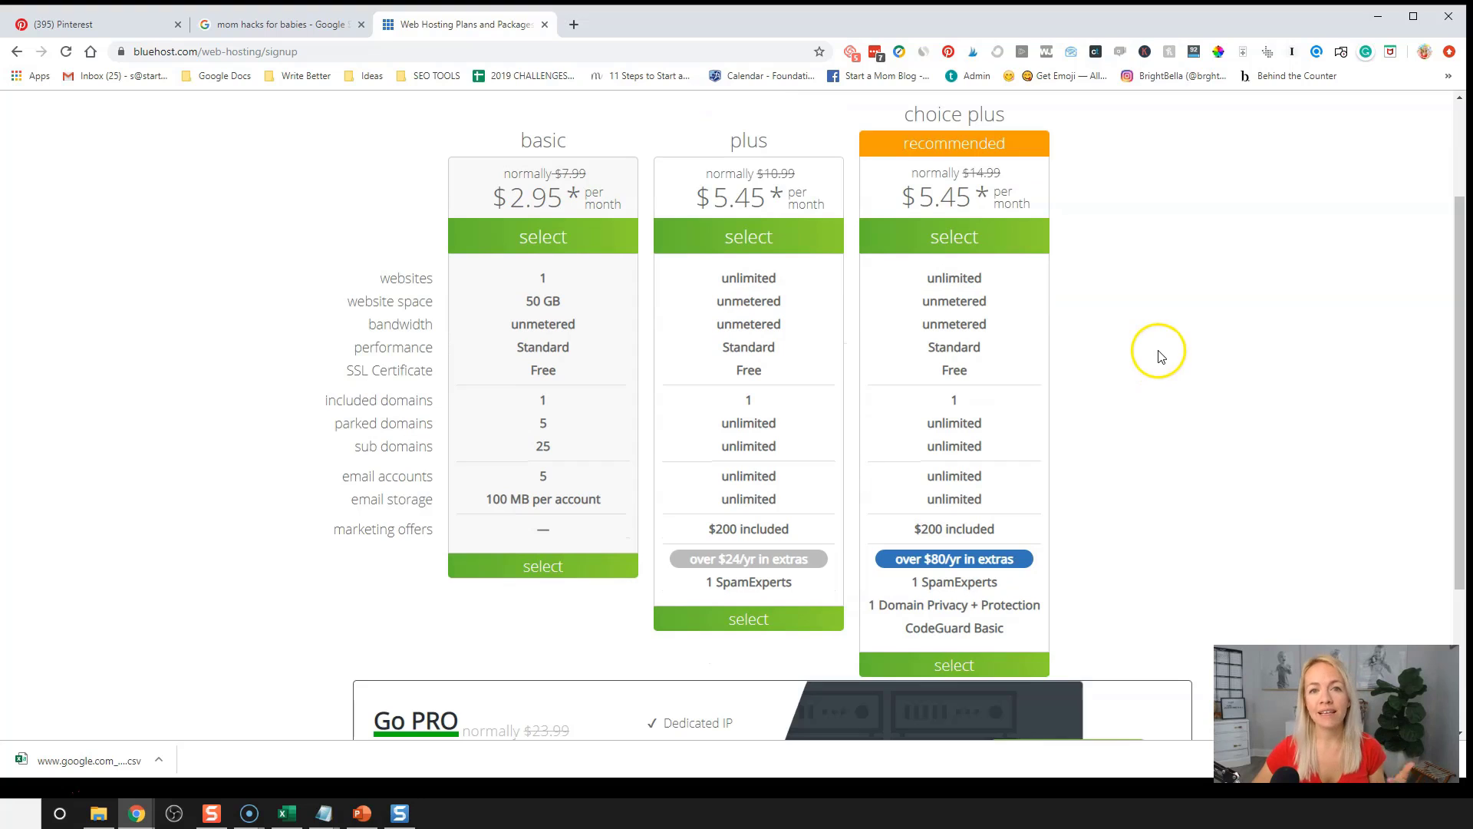
pyautogui.click(537, 574)
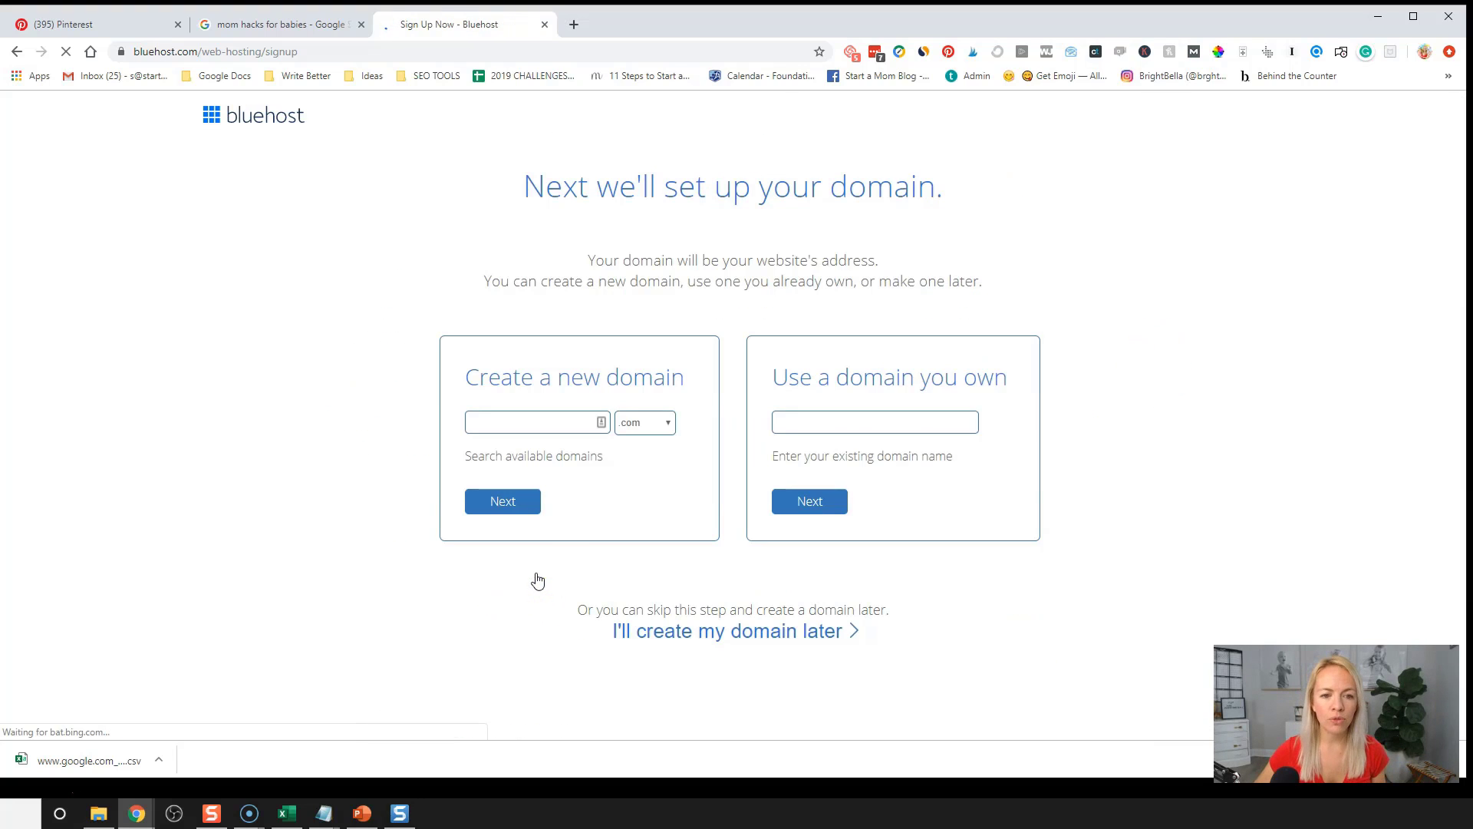
# Skip the domain setup by choosing to create the domain later
pyautogui.click(550, 426)
pyautogui.click(835, 426)
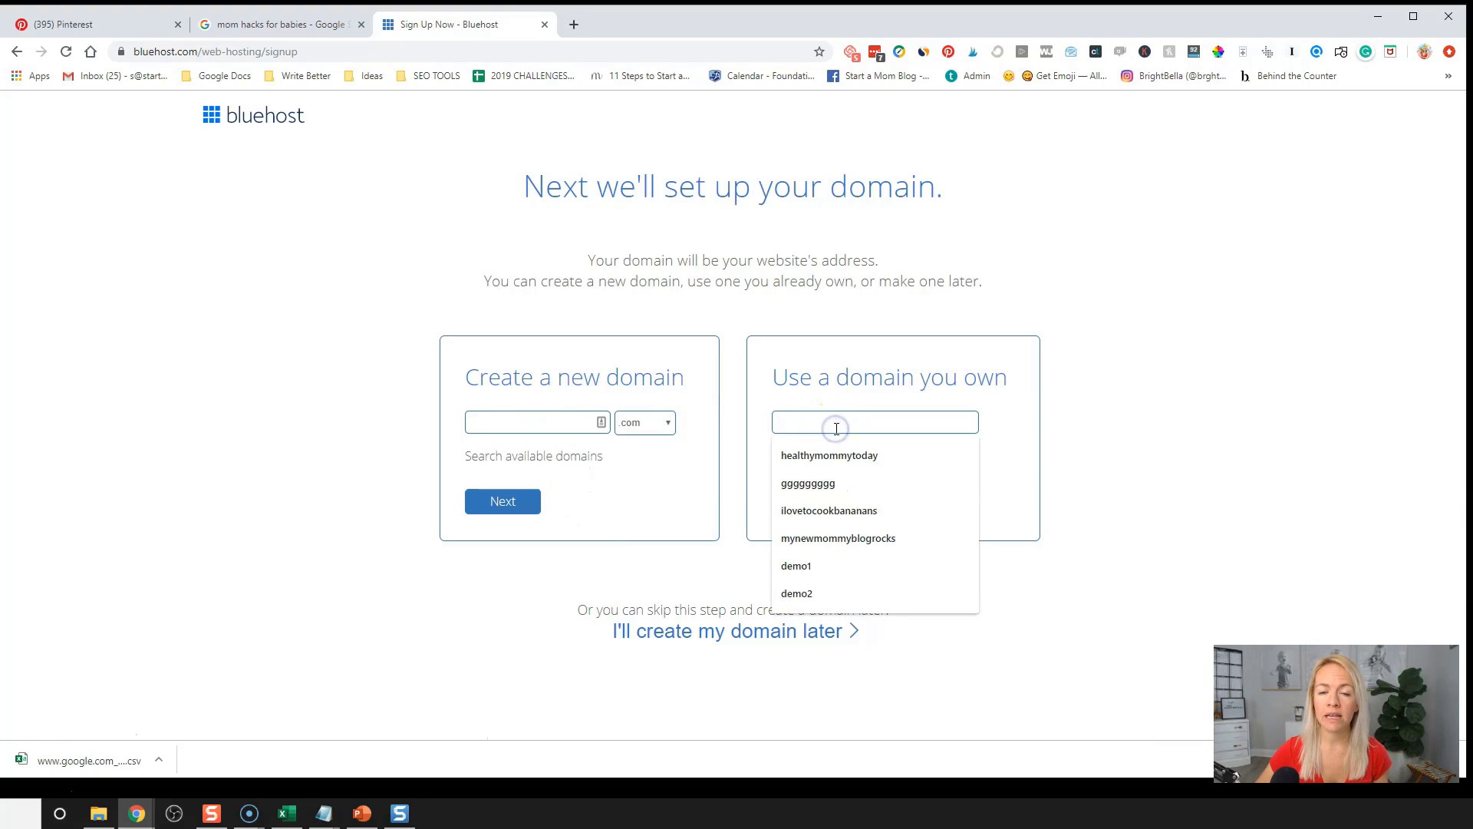
pyautogui.click(1118, 445)
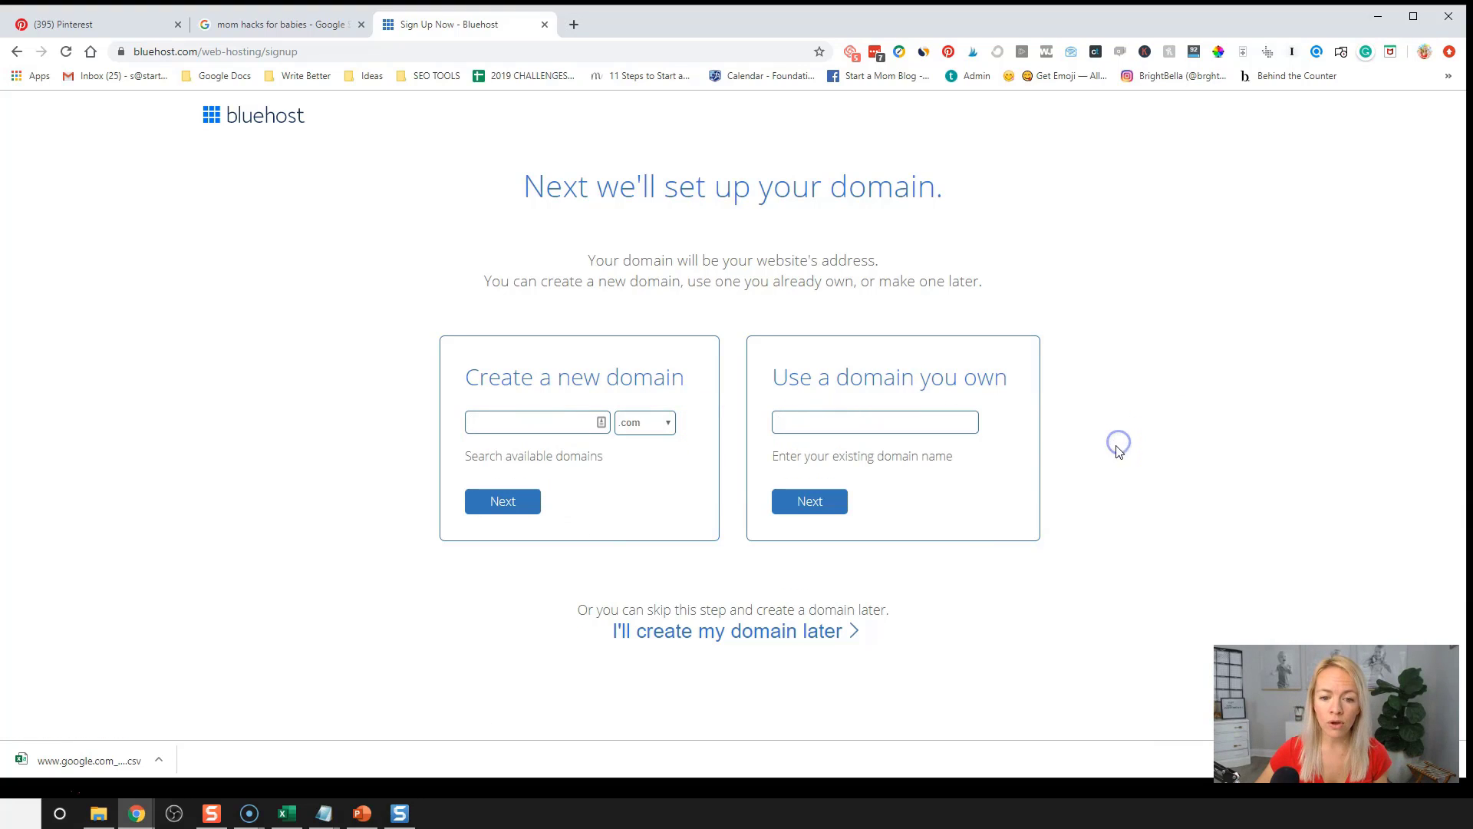
pyautogui.click(781, 639)
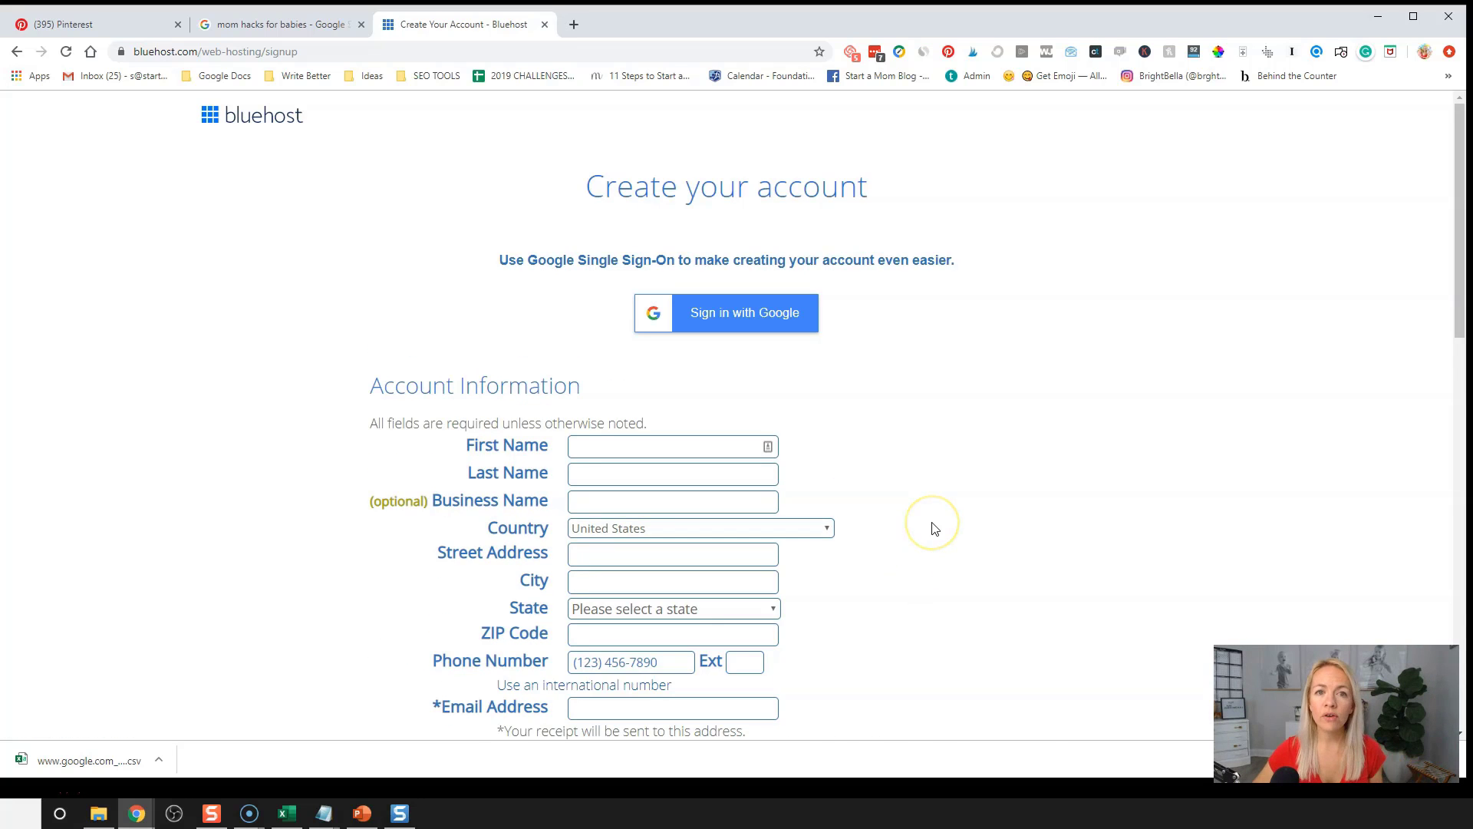
# Review the account creation form, including the hosting price, package extras, payment fields and terms
pyautogui.scroll(-3, 934, 529)
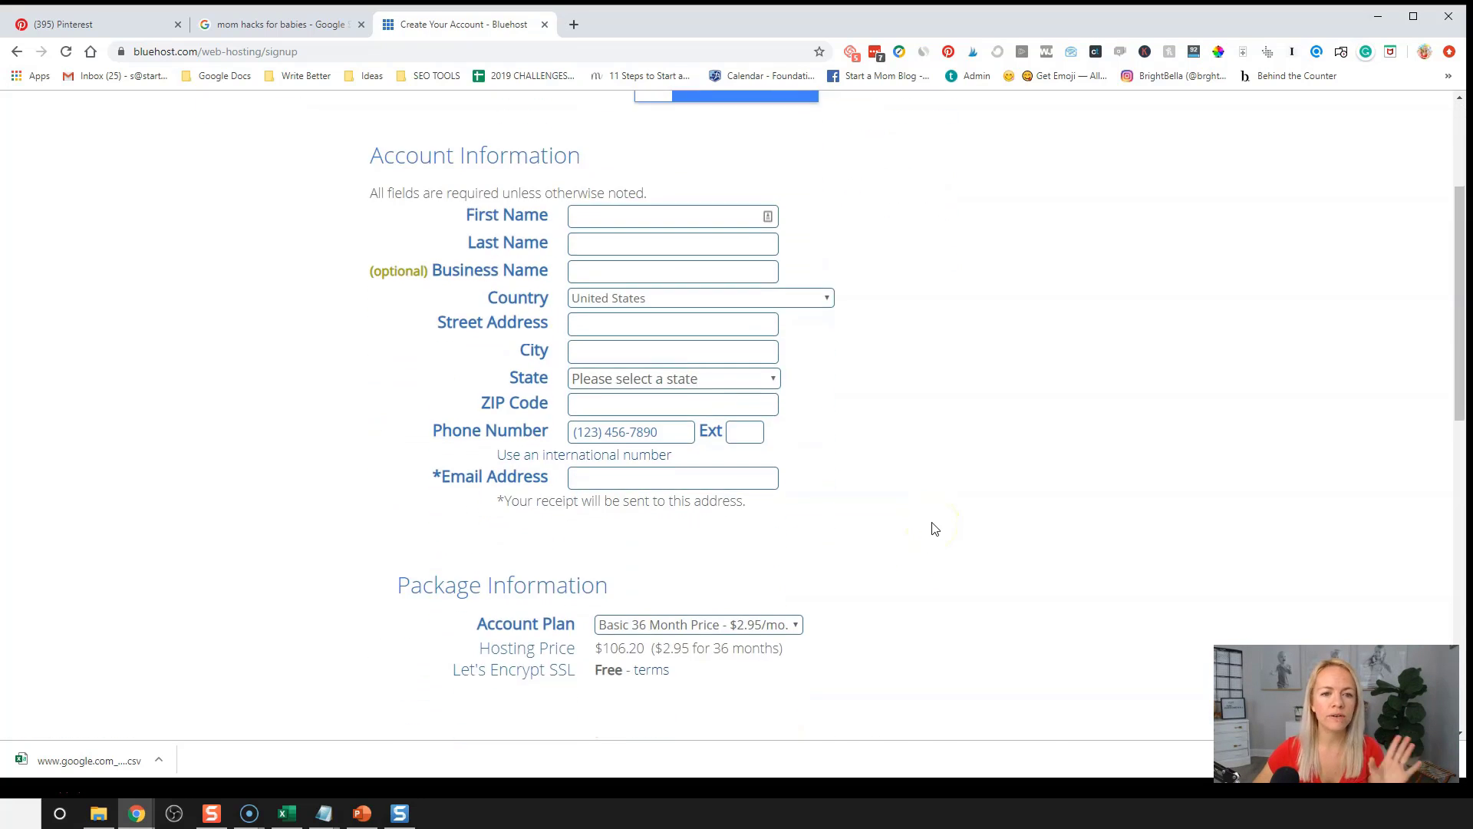
pyautogui.scroll(-5, 931, 526)
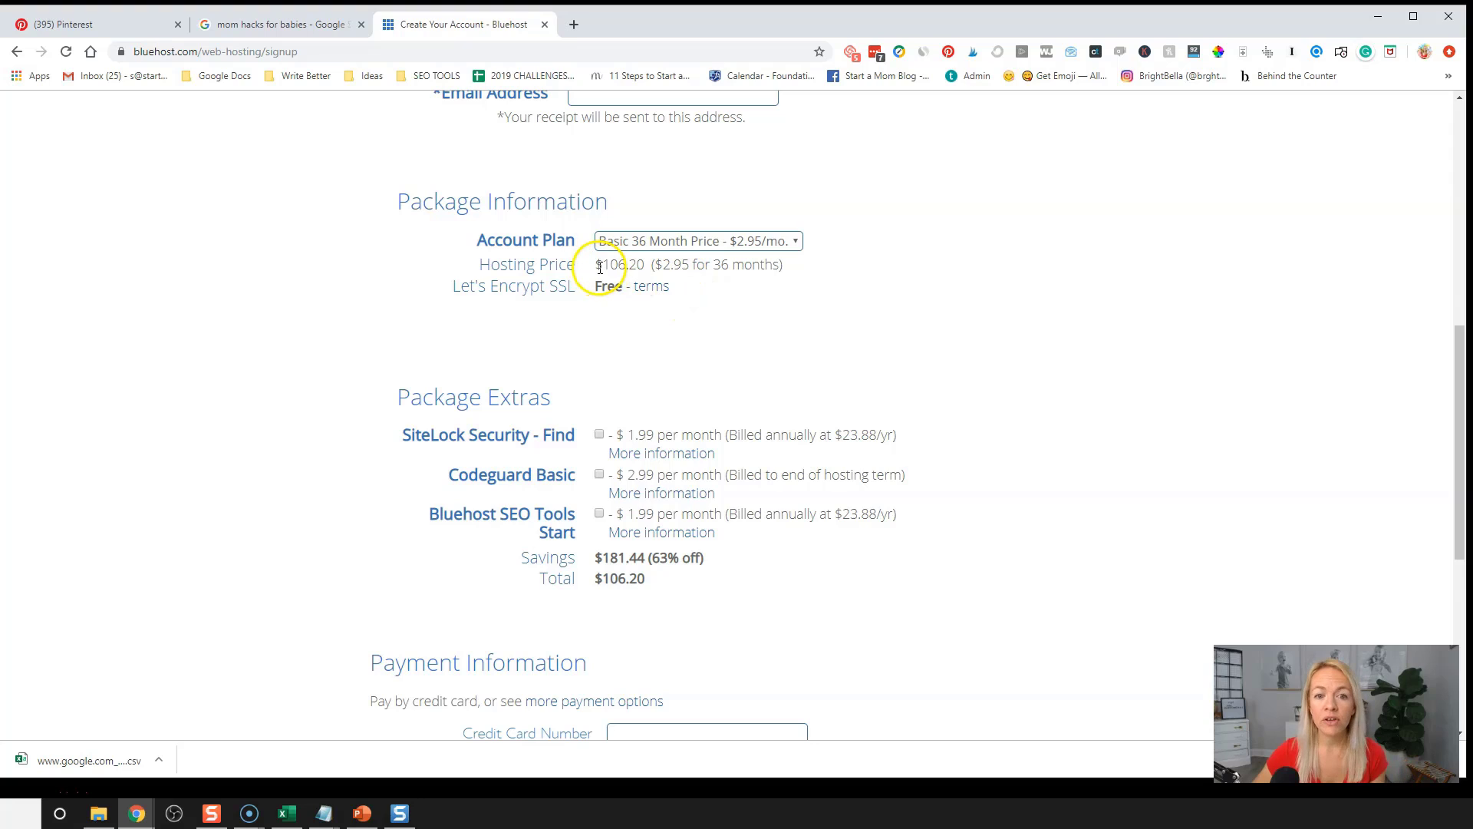
pyautogui.moveTo(599, 265); pyautogui.dragTo(650, 265)
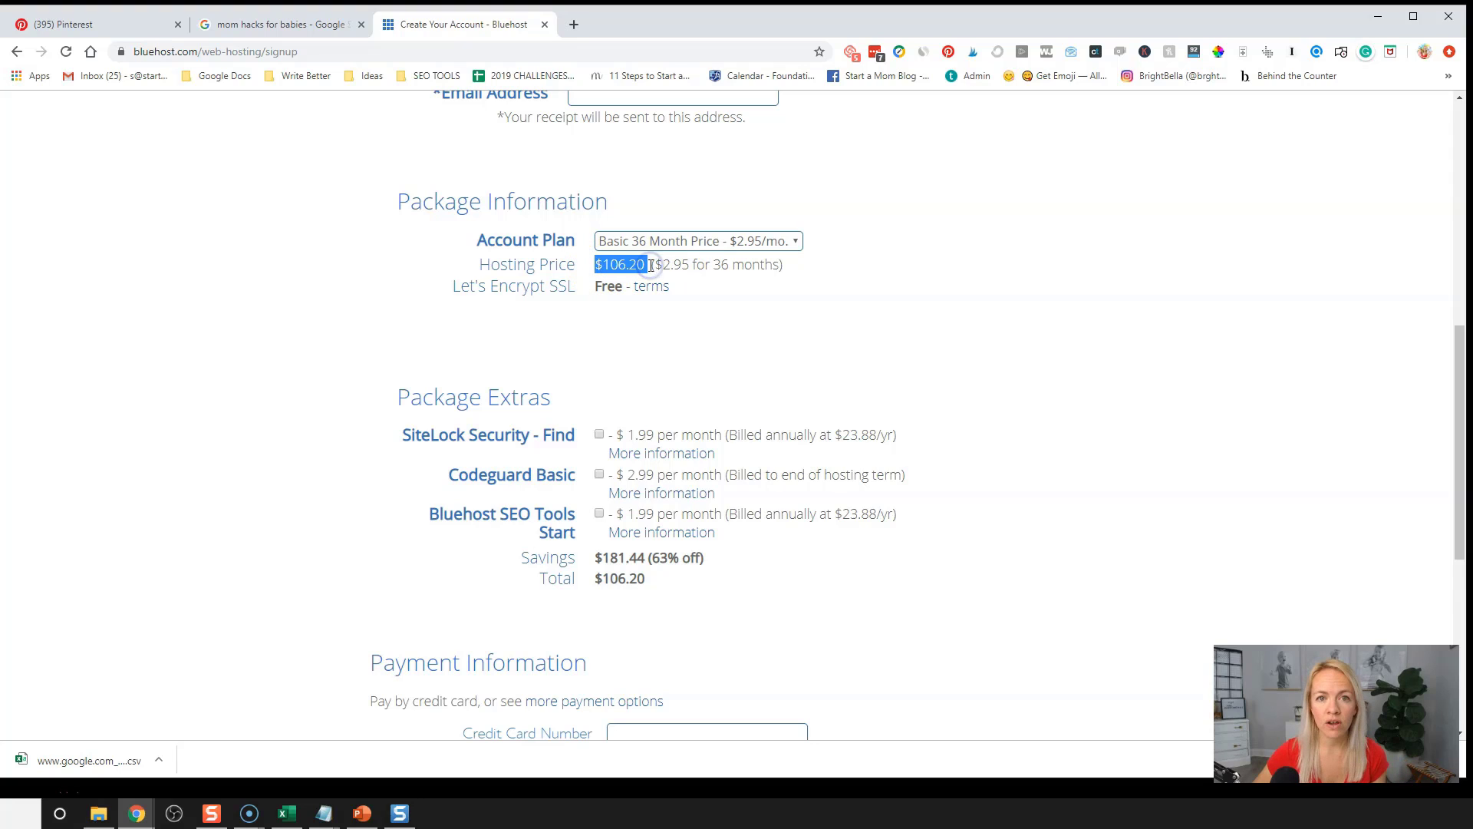
pyautogui.click(668, 264)
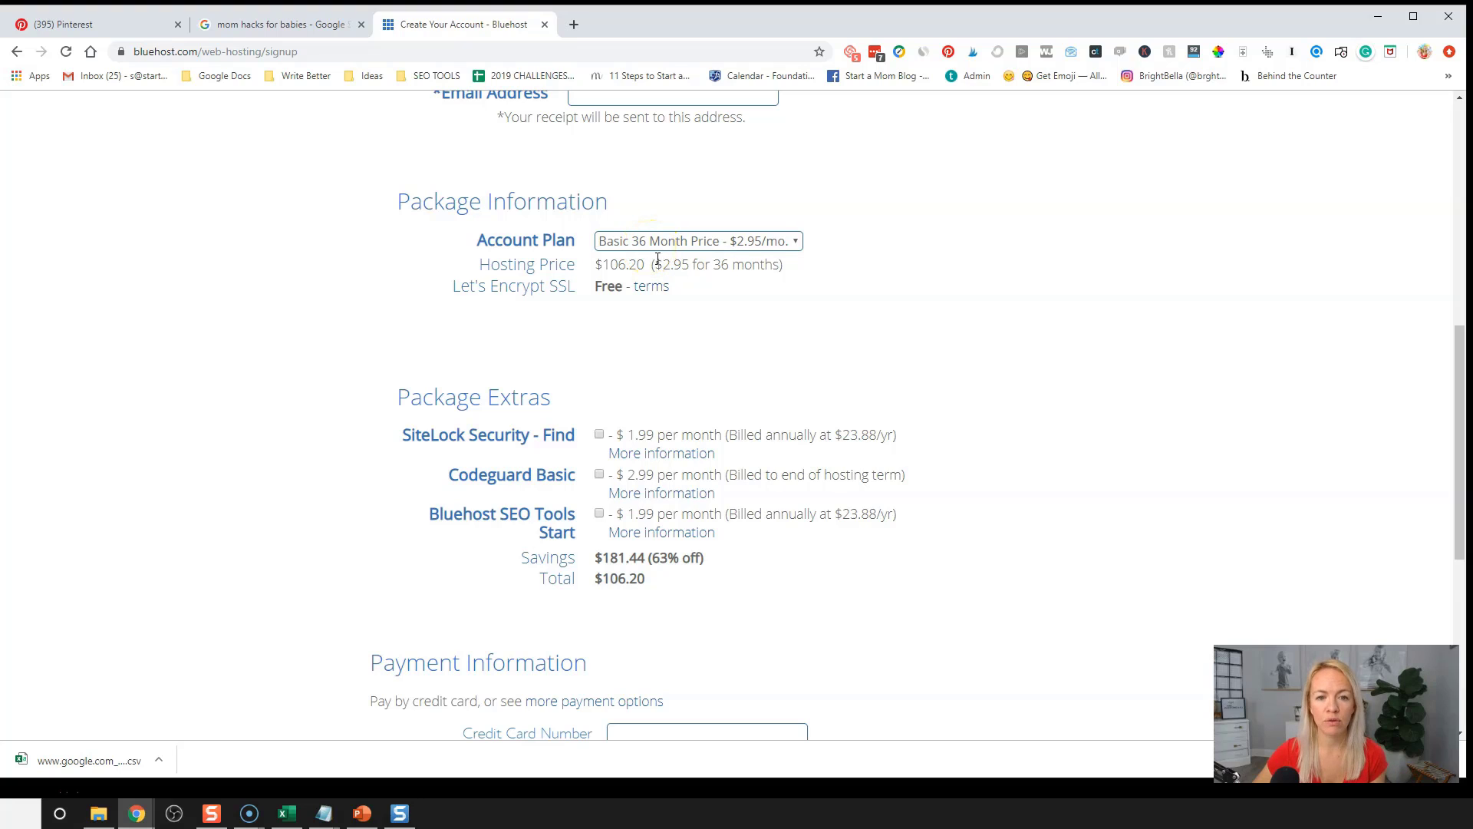
pyautogui.click(659, 265)
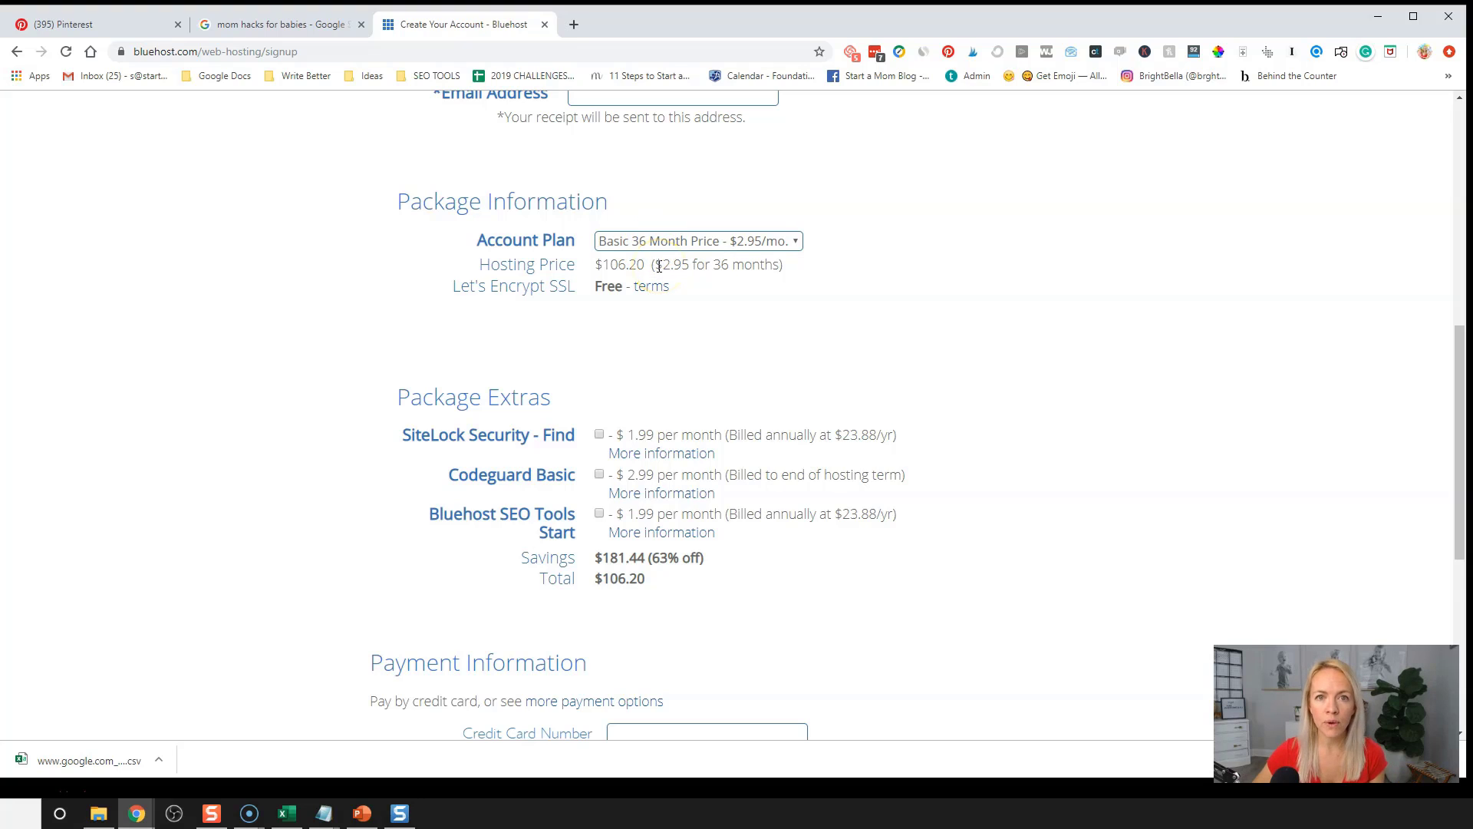
pyautogui.click(651, 264)
pyautogui.scroll(-5, 643, 264)
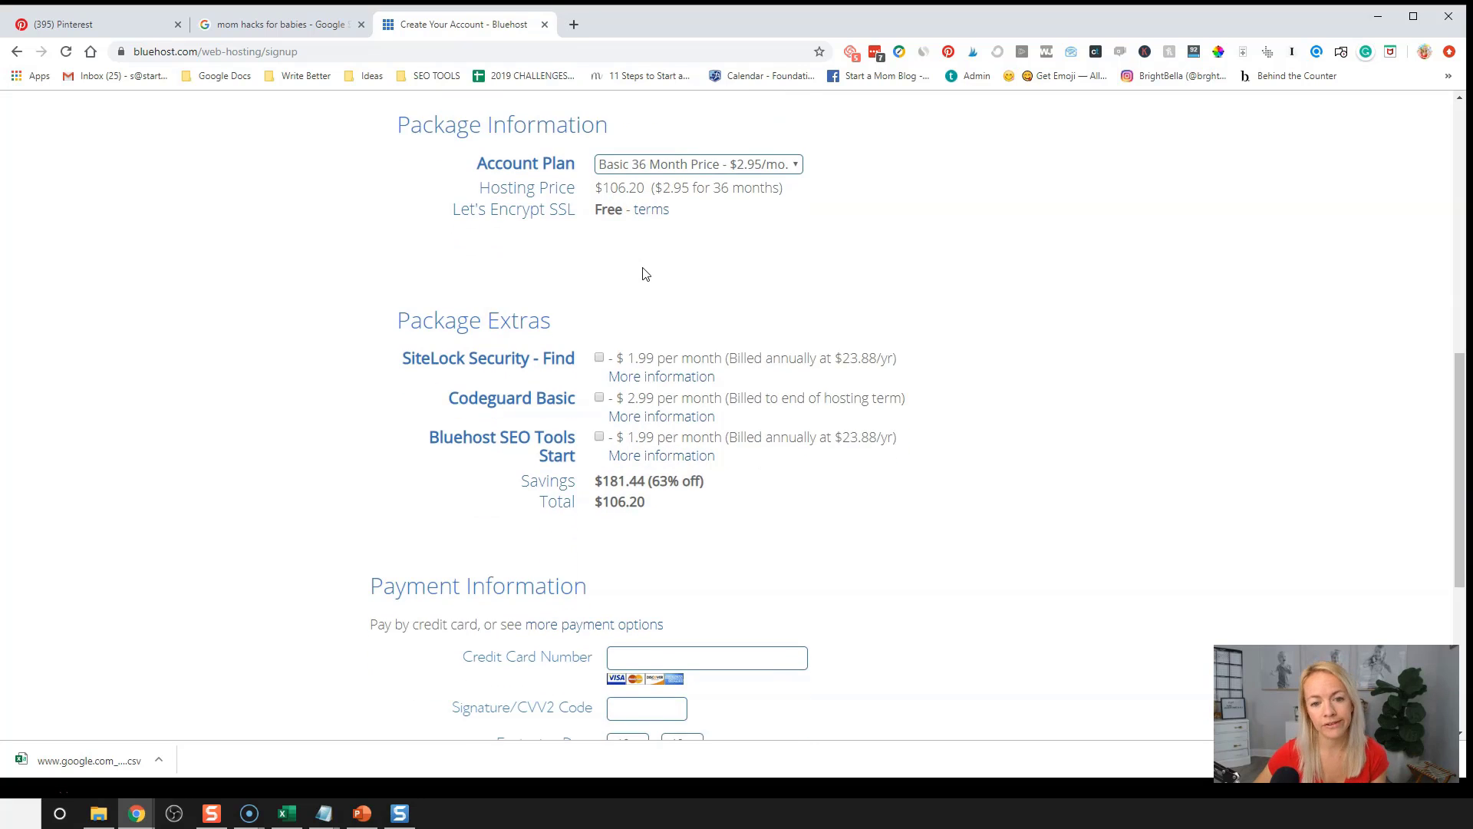
pyautogui.click(859, 501)
pyautogui.scroll(-2, 859, 505)
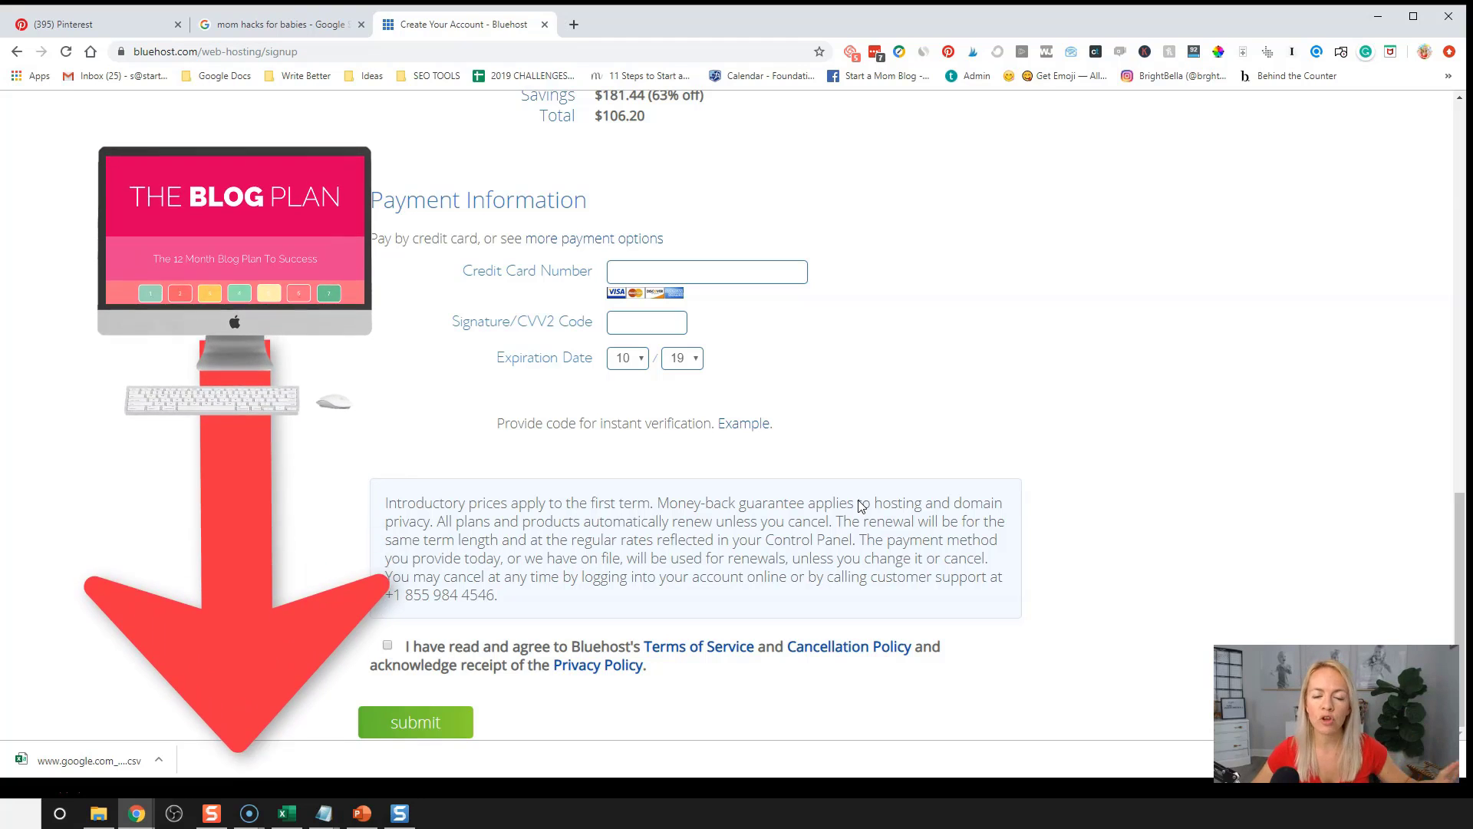
pyautogui.scroll(2, 861, 507)
pyautogui.scroll(3, 861, 507)
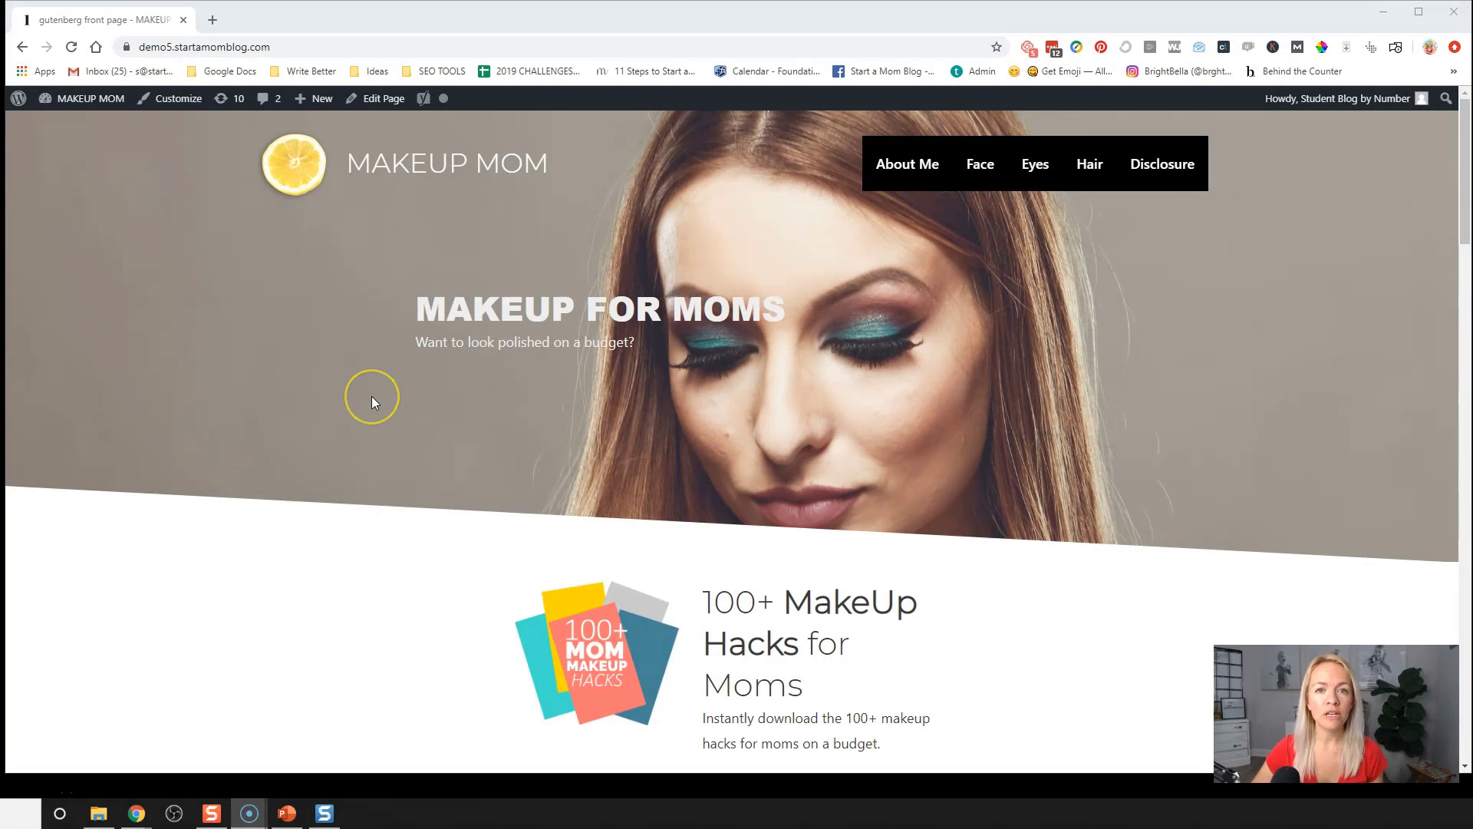
# Look through the Makeup Mom demo home page, from the header and email opt-in to the latest blog posts
pyautogui.scroll(-2, 371, 395)
pyautogui.scroll(-2, 373, 402)
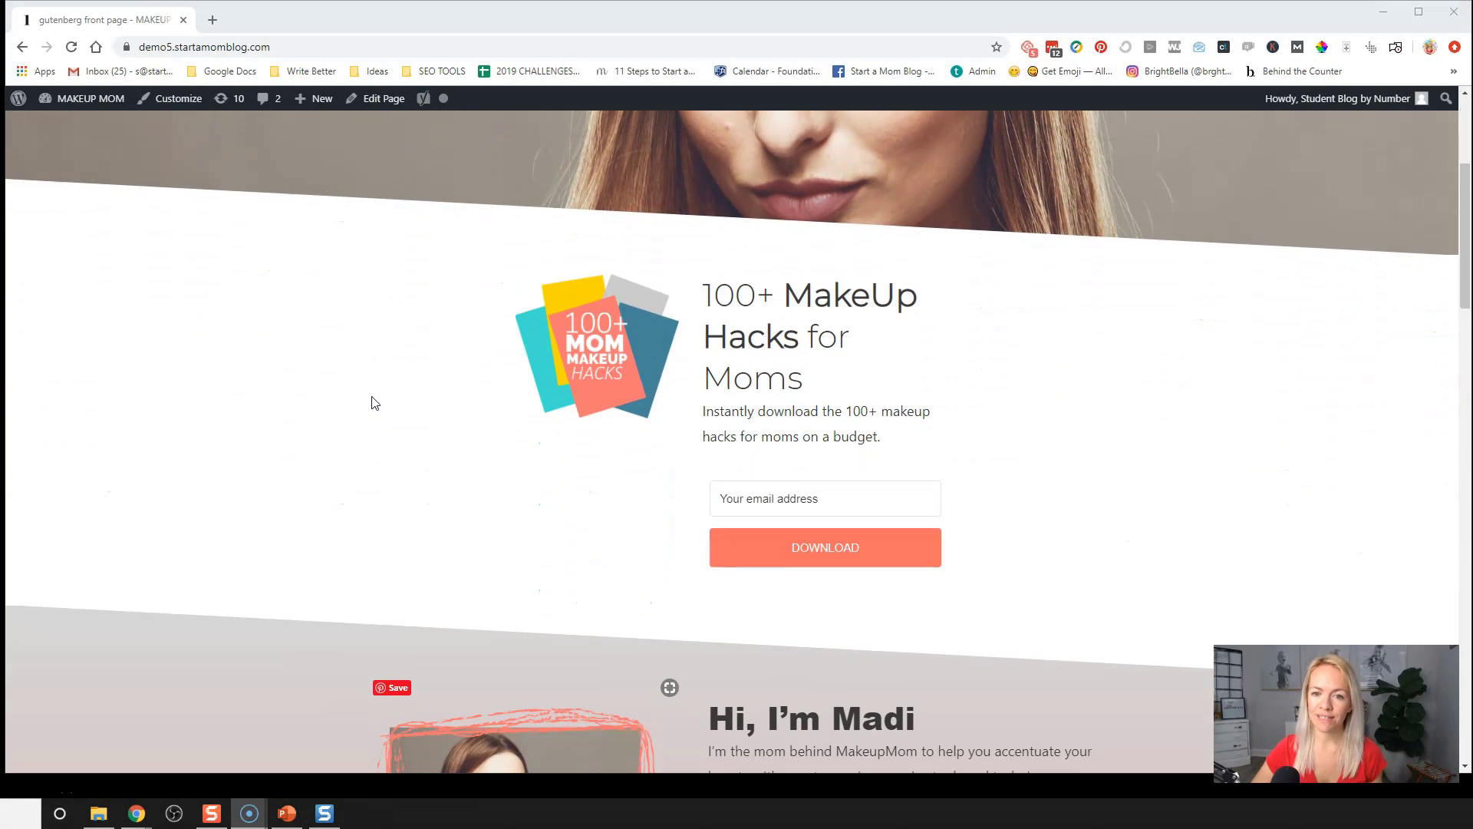
pyautogui.scroll(-3, 373, 402)
pyautogui.scroll(-3, 198, 432)
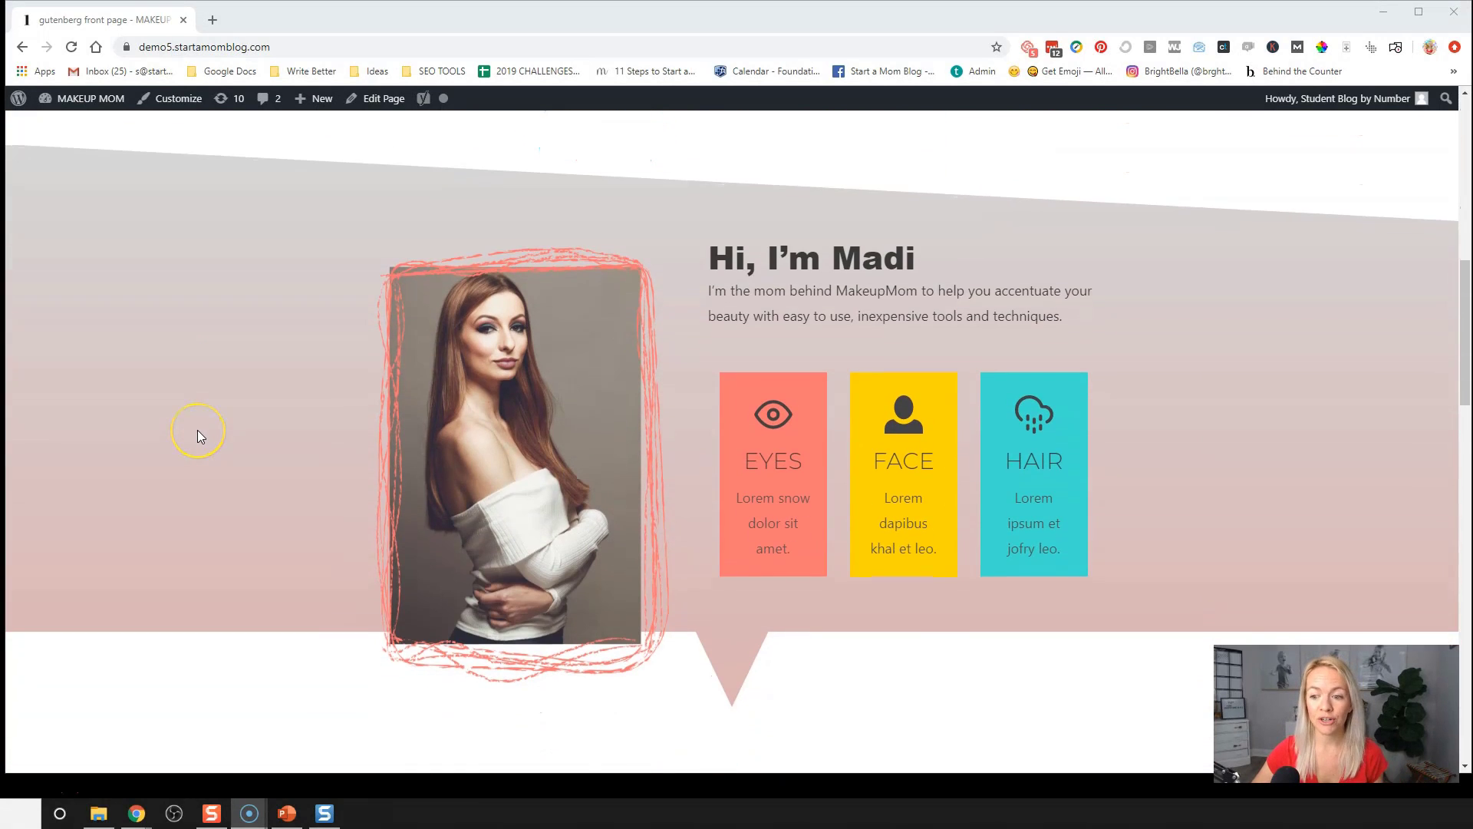
pyautogui.scroll(-5, 197, 432)
pyautogui.scroll(-10, 198, 436)
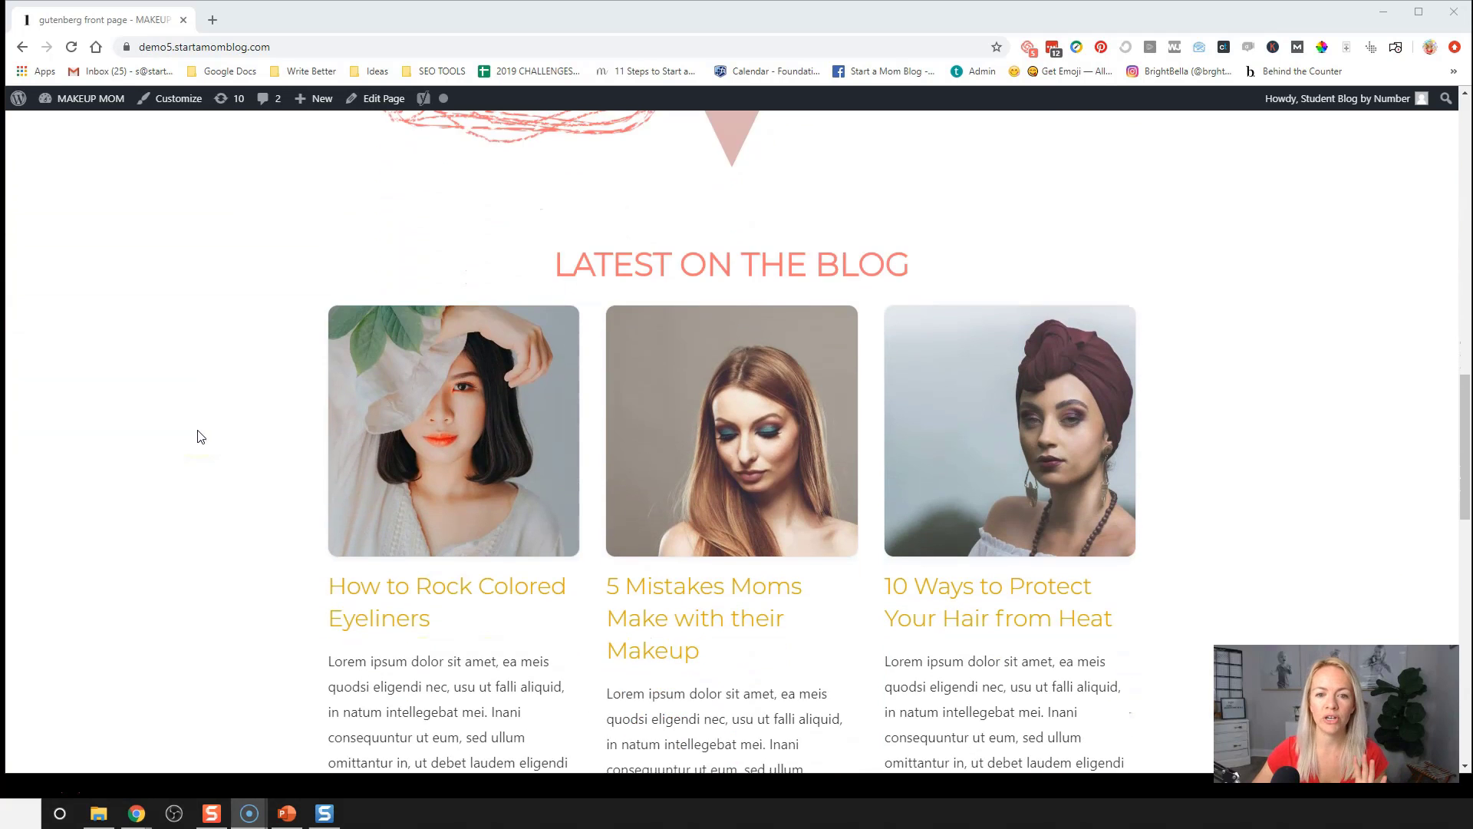
pyautogui.scroll(-7, 197, 436)
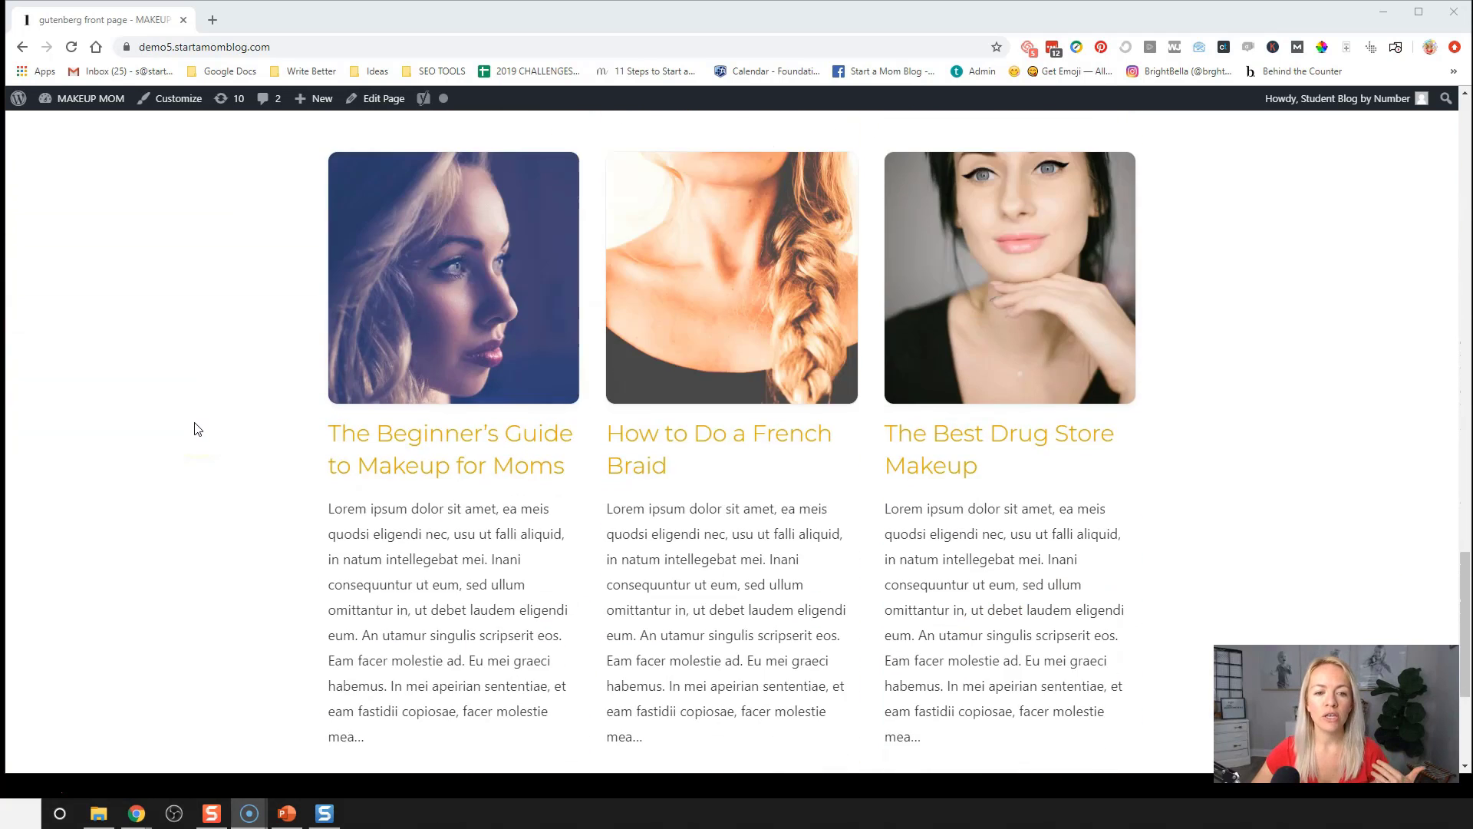
pyautogui.scroll(20, 197, 430)
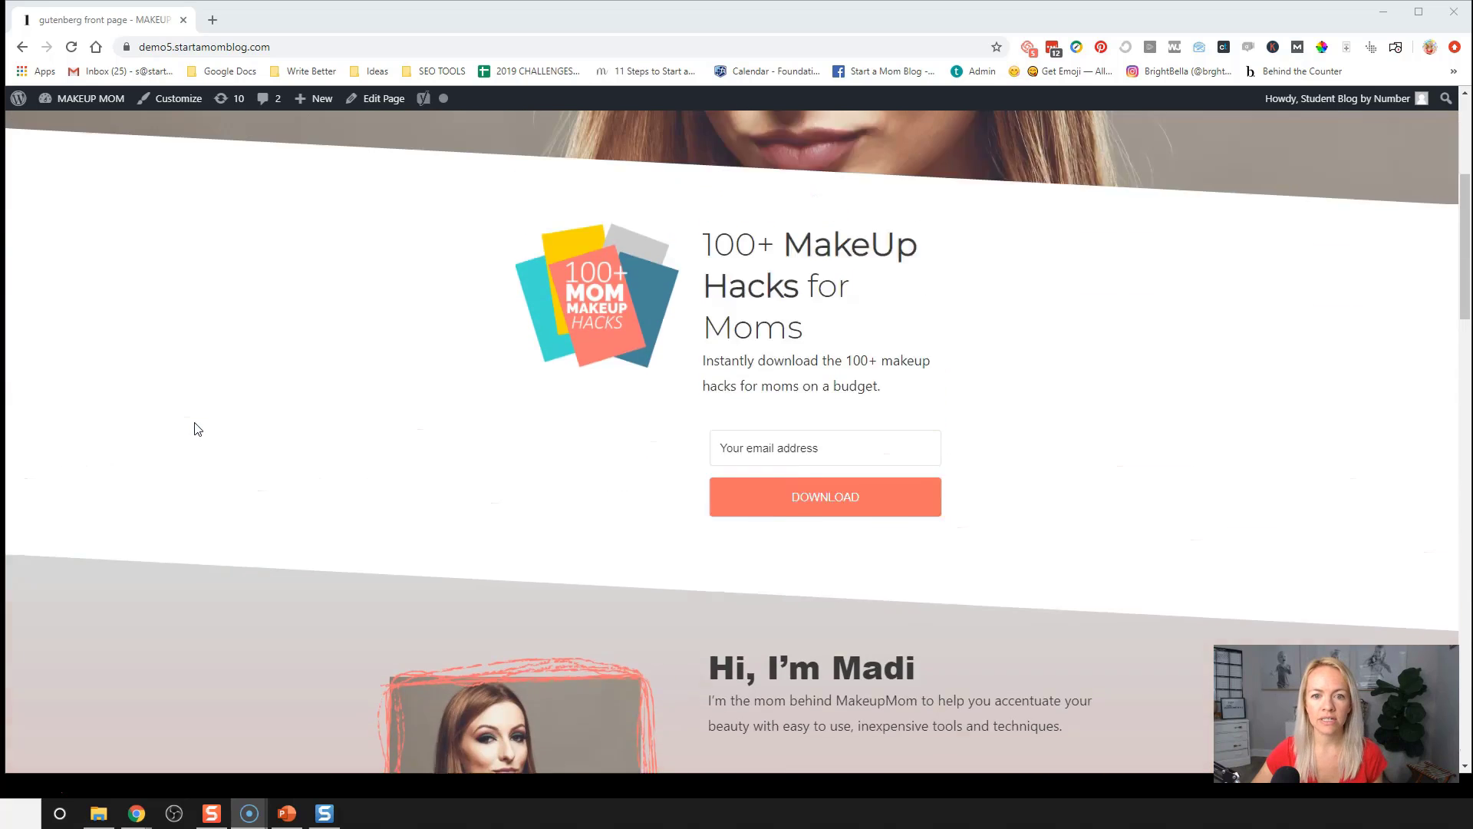
pyautogui.scroll(2, 198, 430)
pyautogui.click(821, 580)
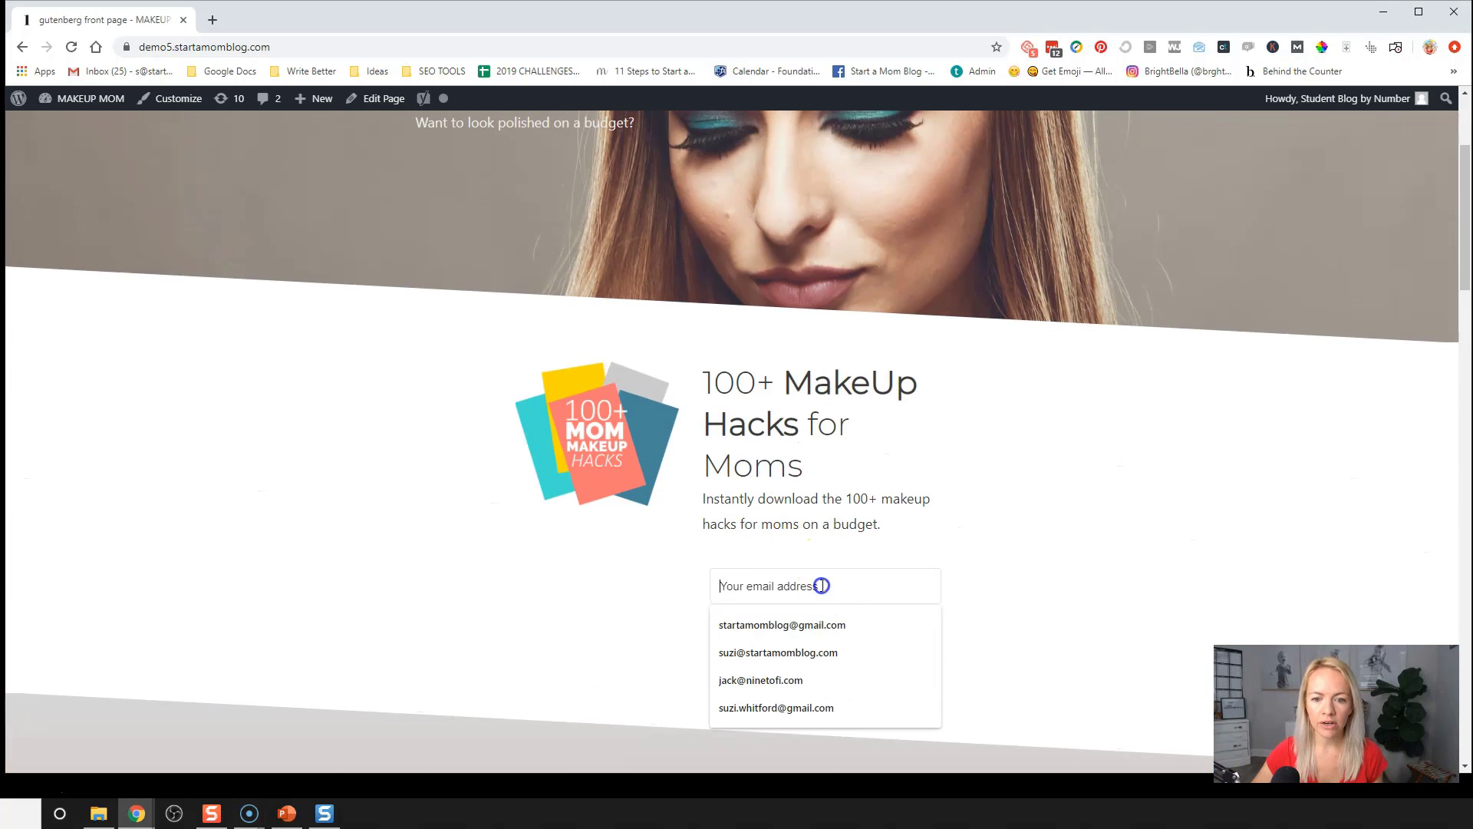
pyautogui.scroll(3, 838, 493)
pyautogui.scroll(1, 838, 493)
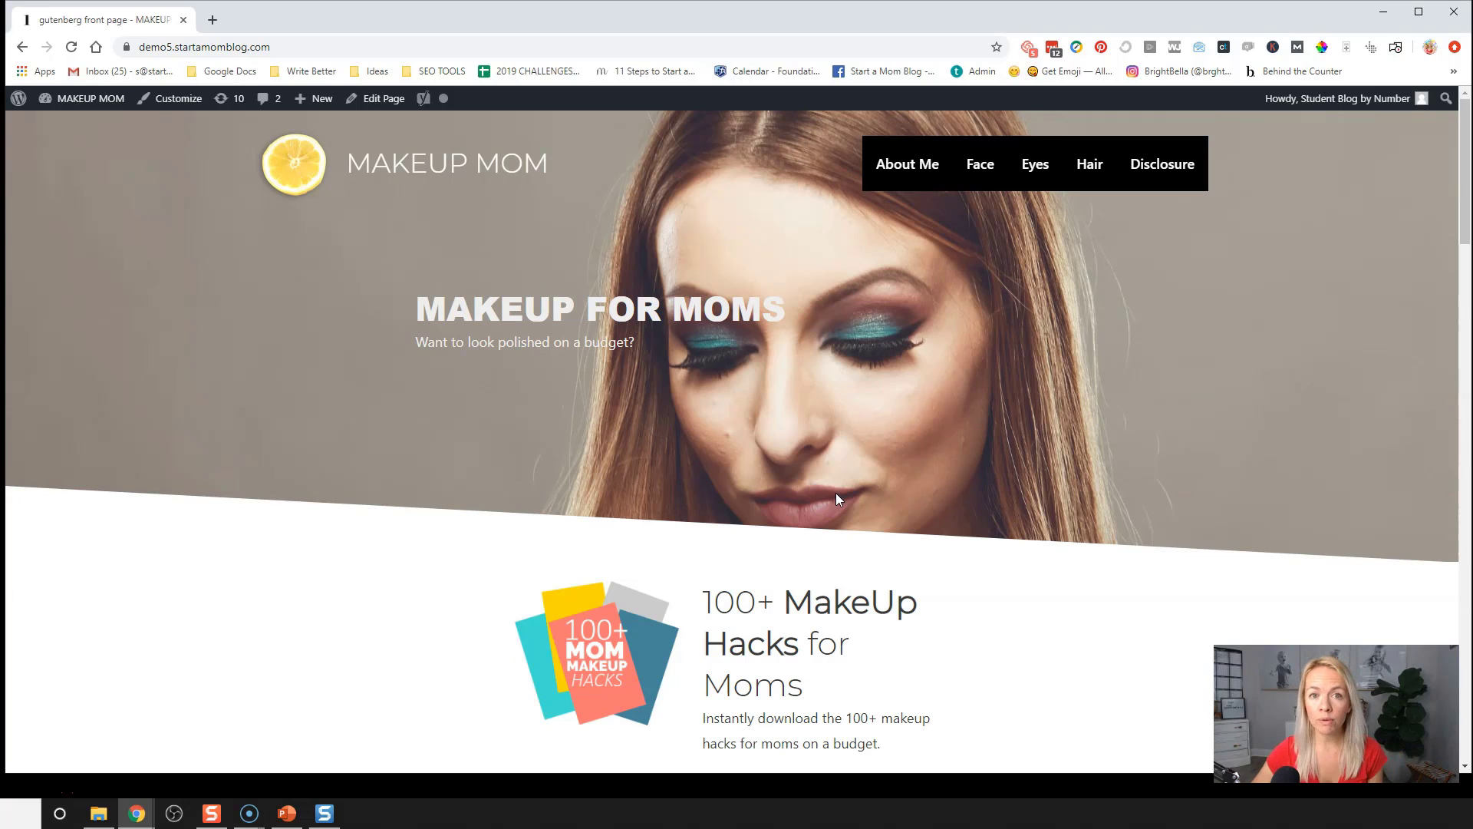
# Go to the demo site's dashboard and start a new post from the list of all posts
pyautogui.moveTo(73, 95)
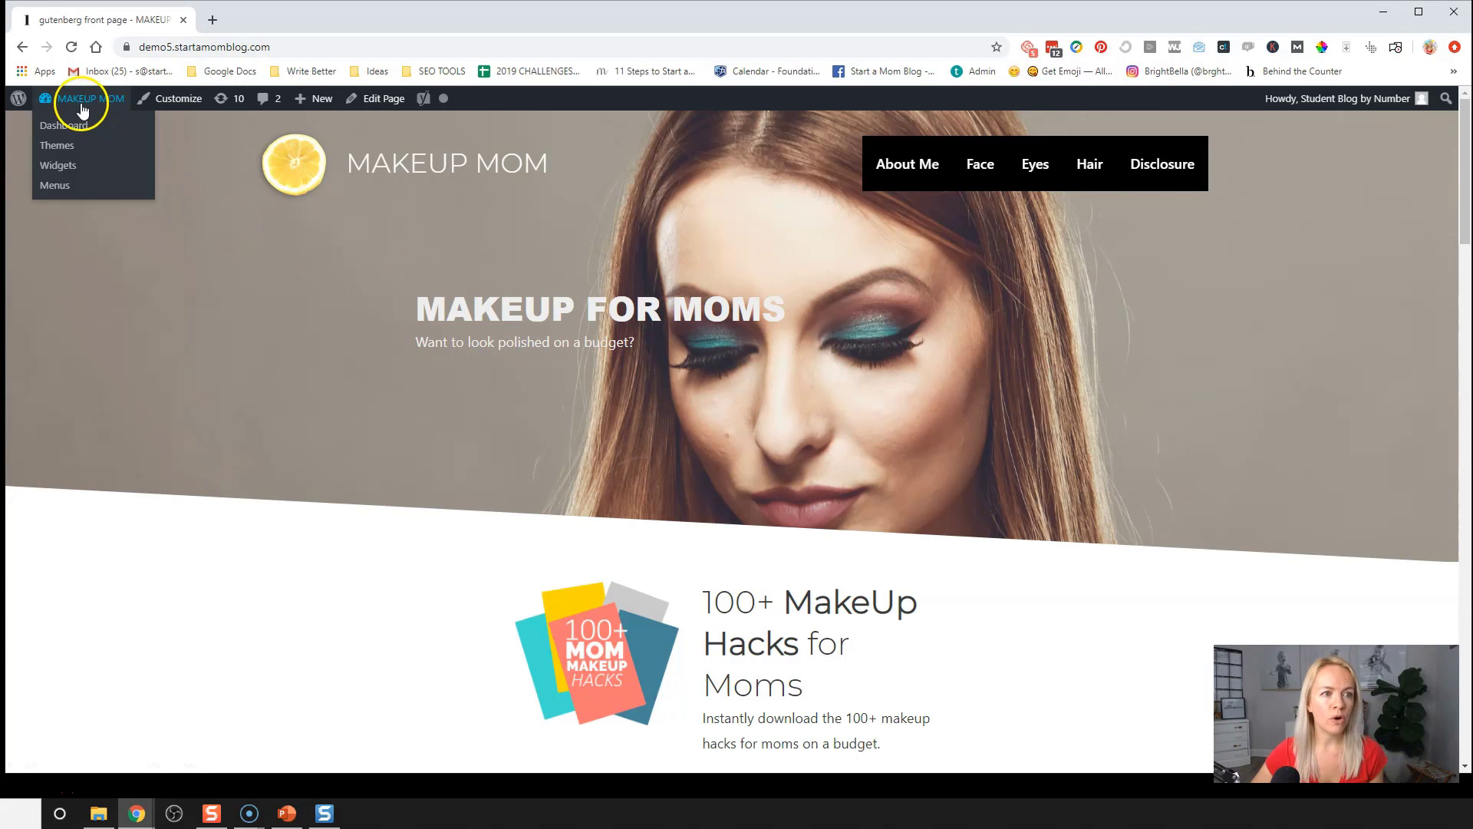
pyautogui.click(79, 125)
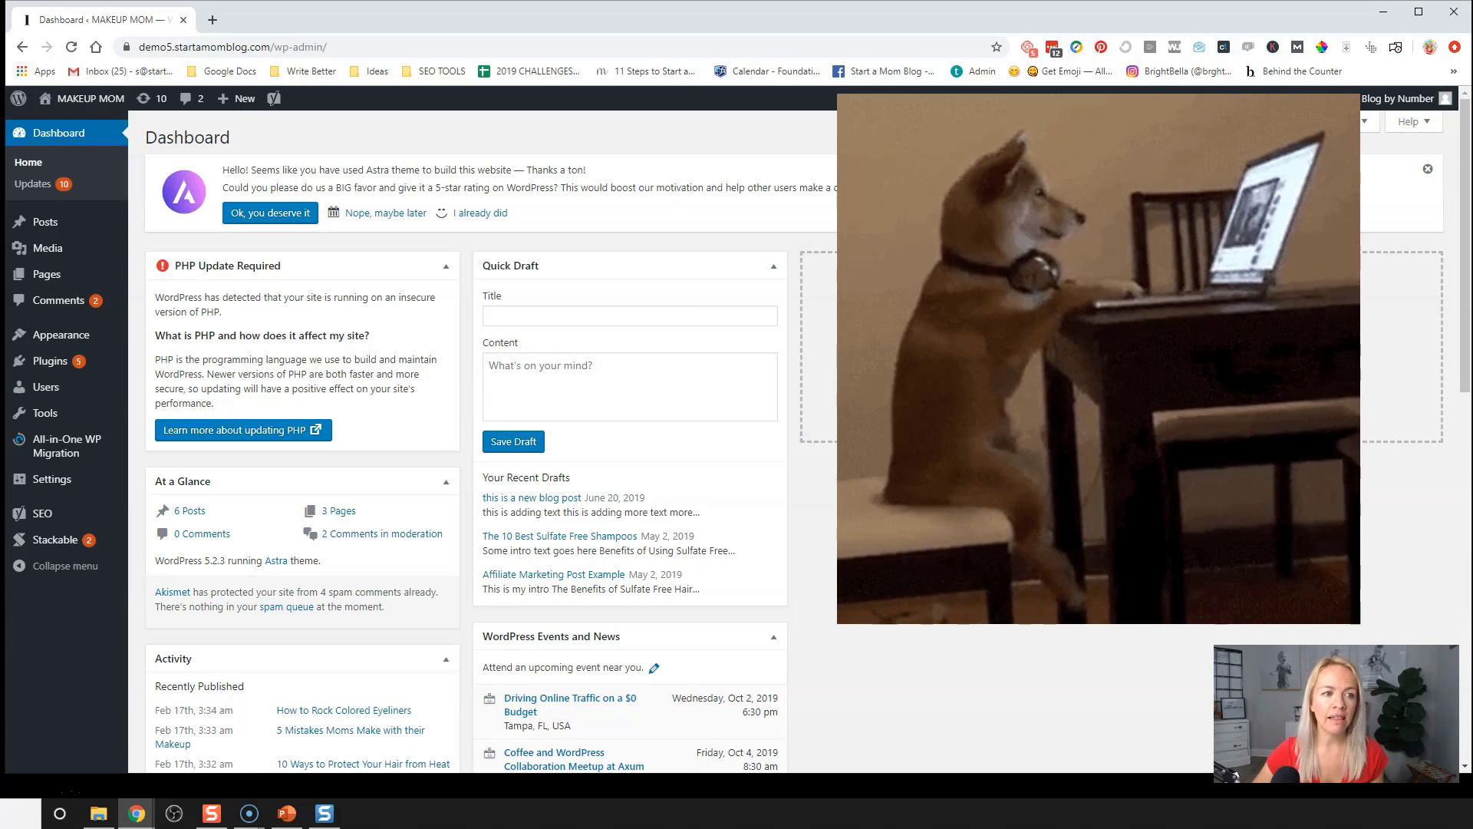
pyautogui.moveTo(70, 230)
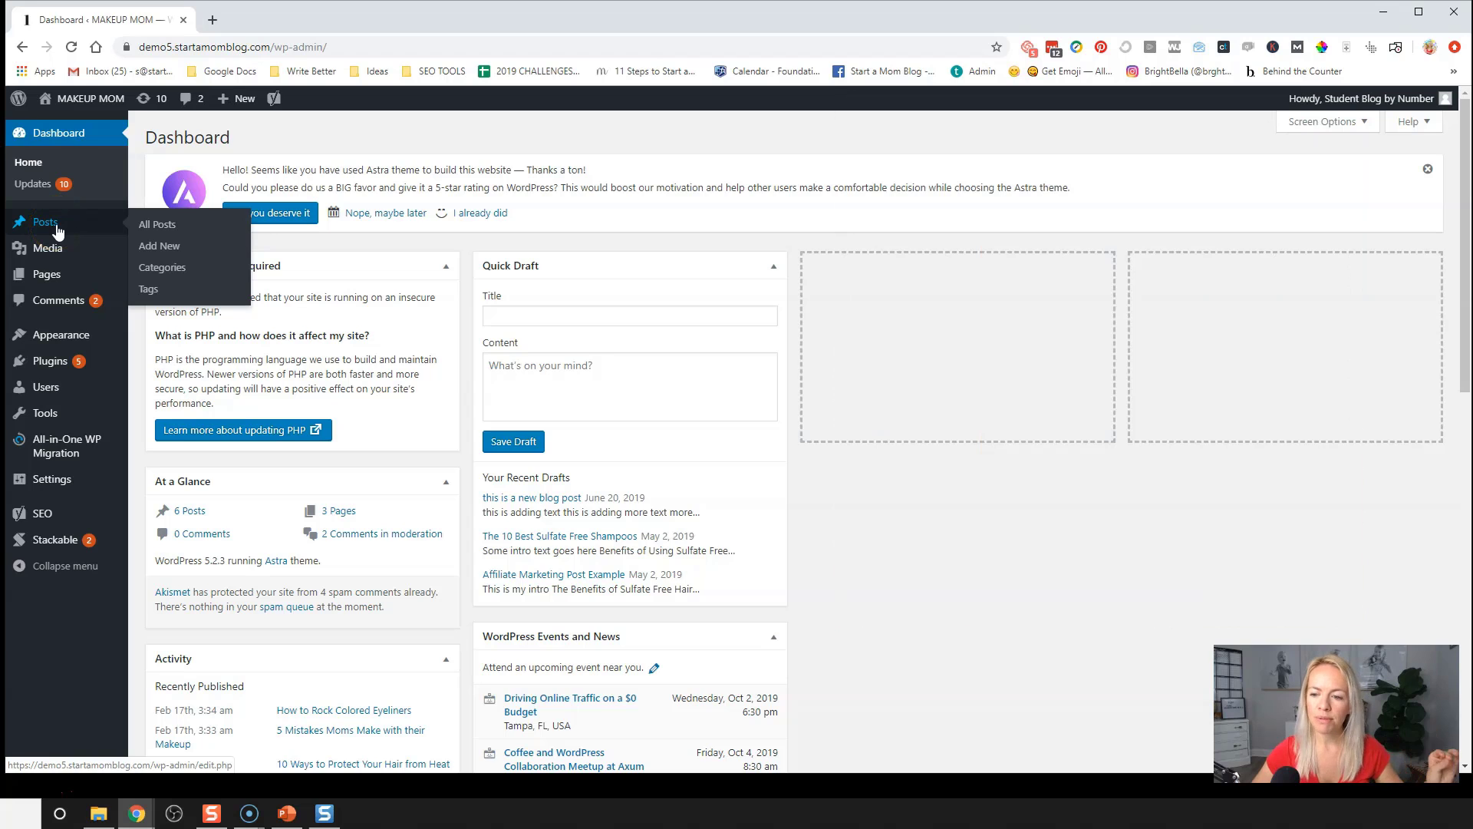
pyautogui.click(161, 227)
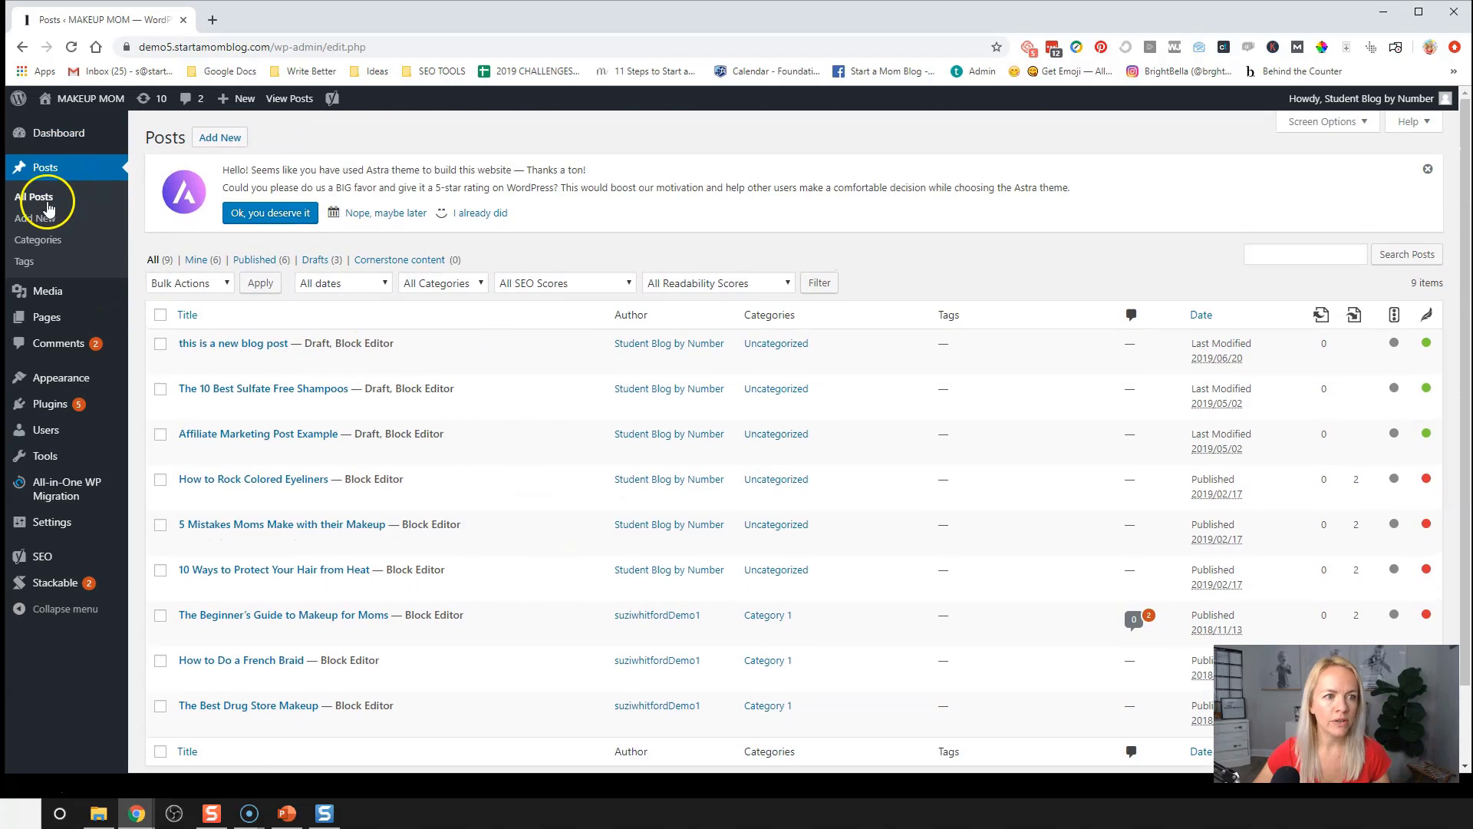
pyautogui.click(44, 221)
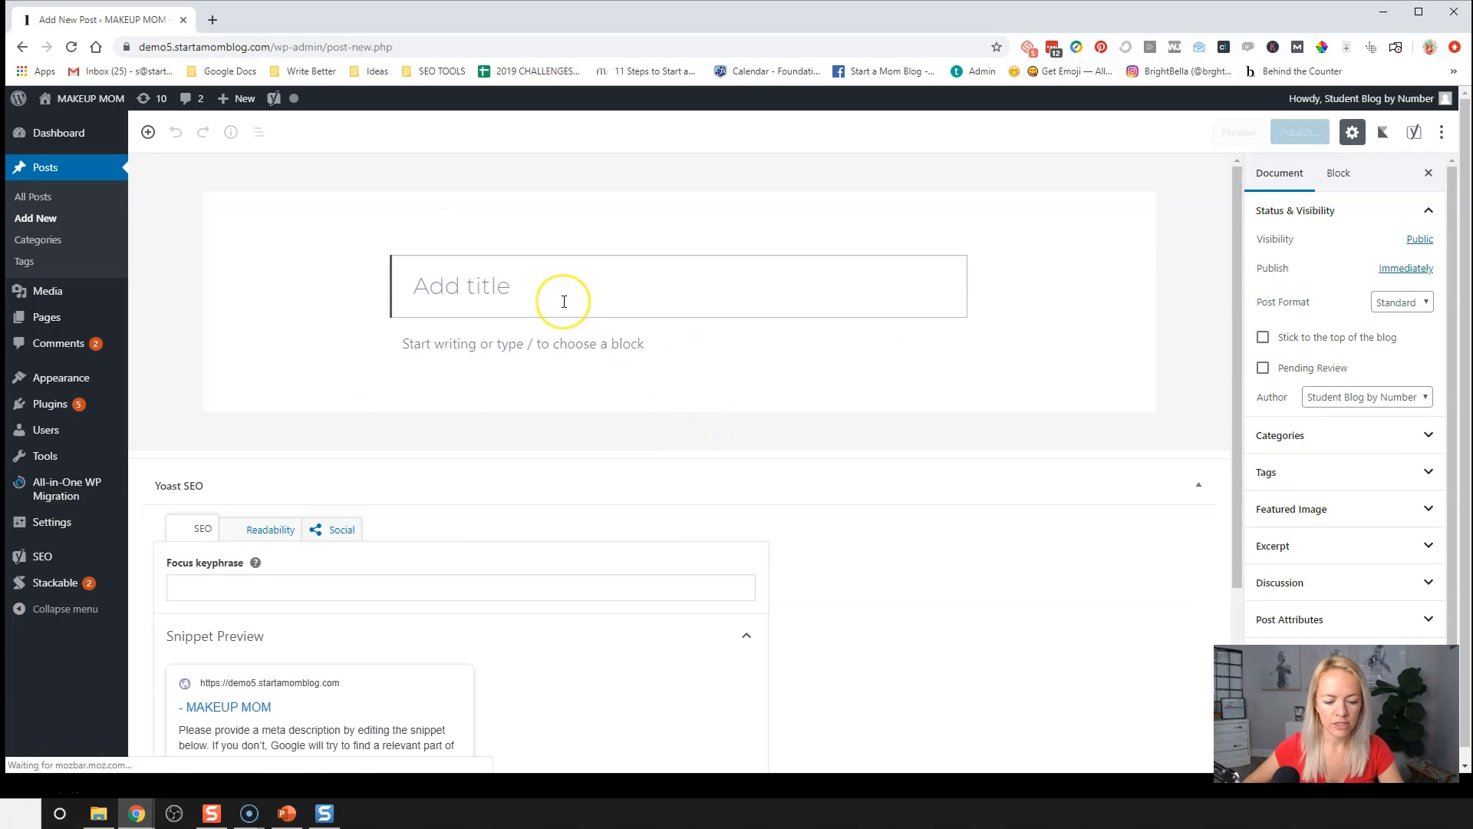
# Title the post "this is a new blog post" and write "this is how you type it...." as its first paragraph
pyautogui.write('this is a new blog post')
pyautogui.press('Return')
pyautogui.write('how you type it....')
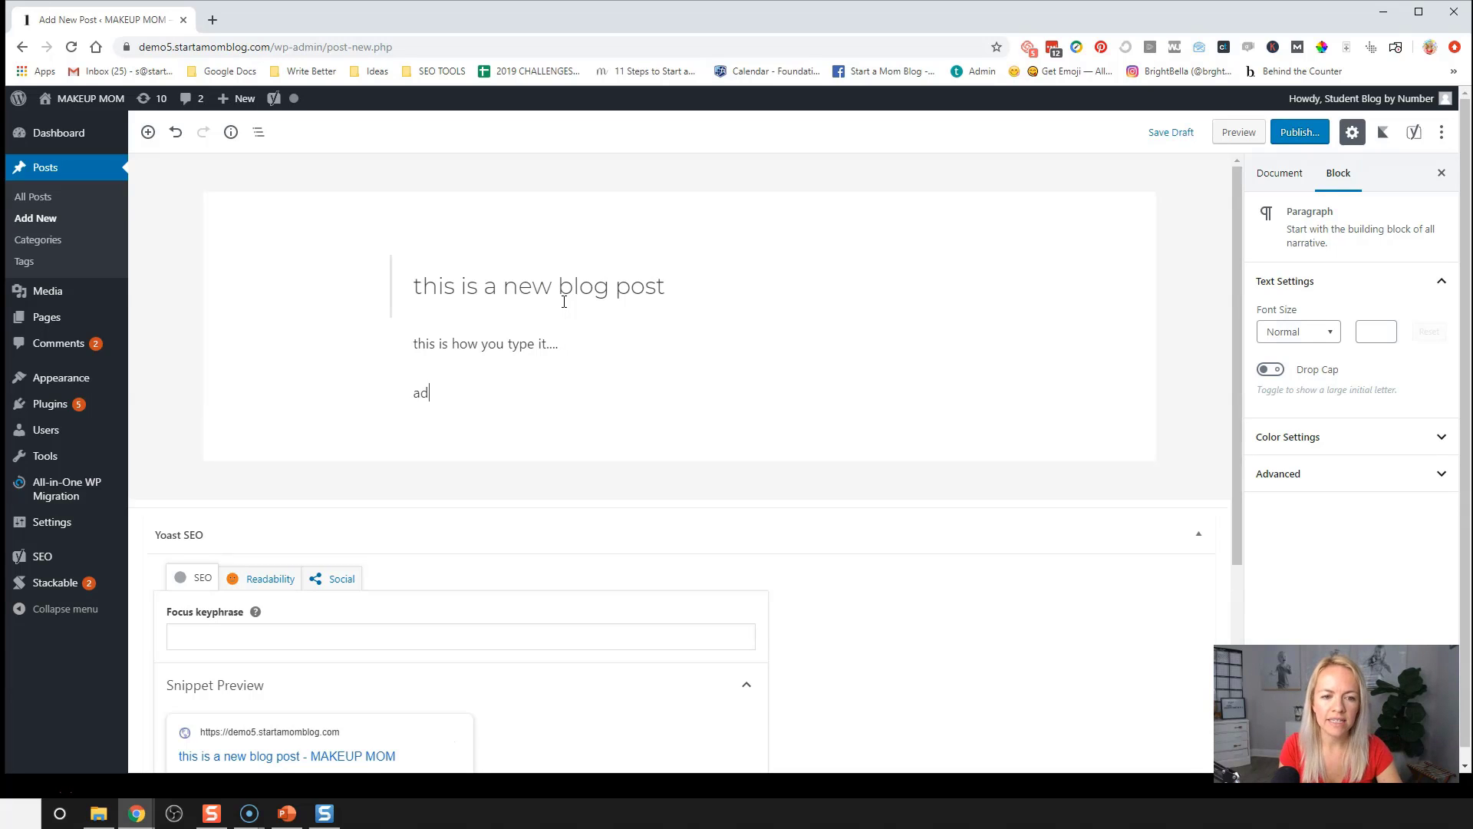
# Add the paragraphs "add text" and "add images", followed by an empty image block
pyautogui.write('xt')
pyautogui.press('Return')
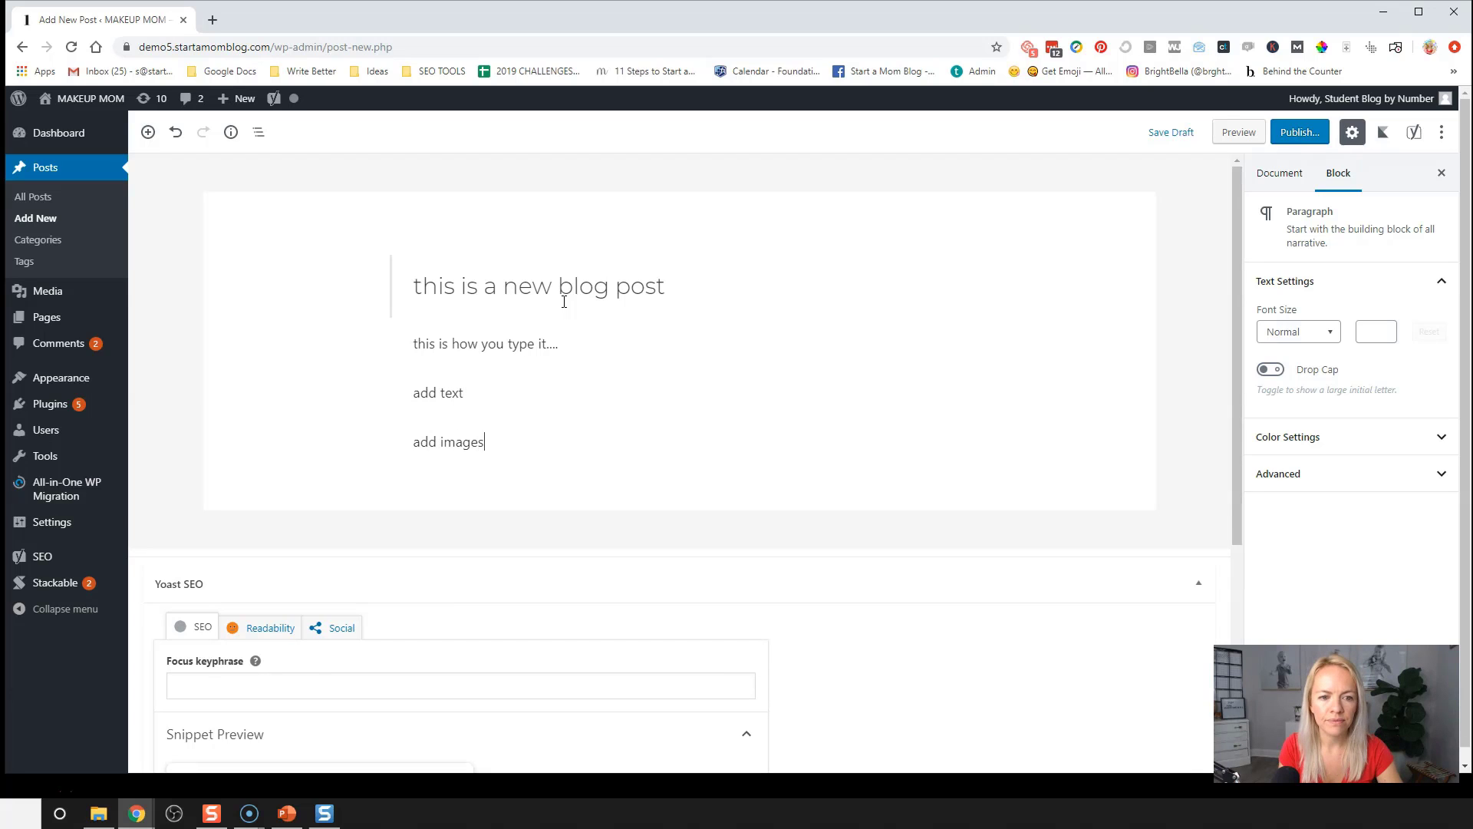
pyautogui.press('Return')
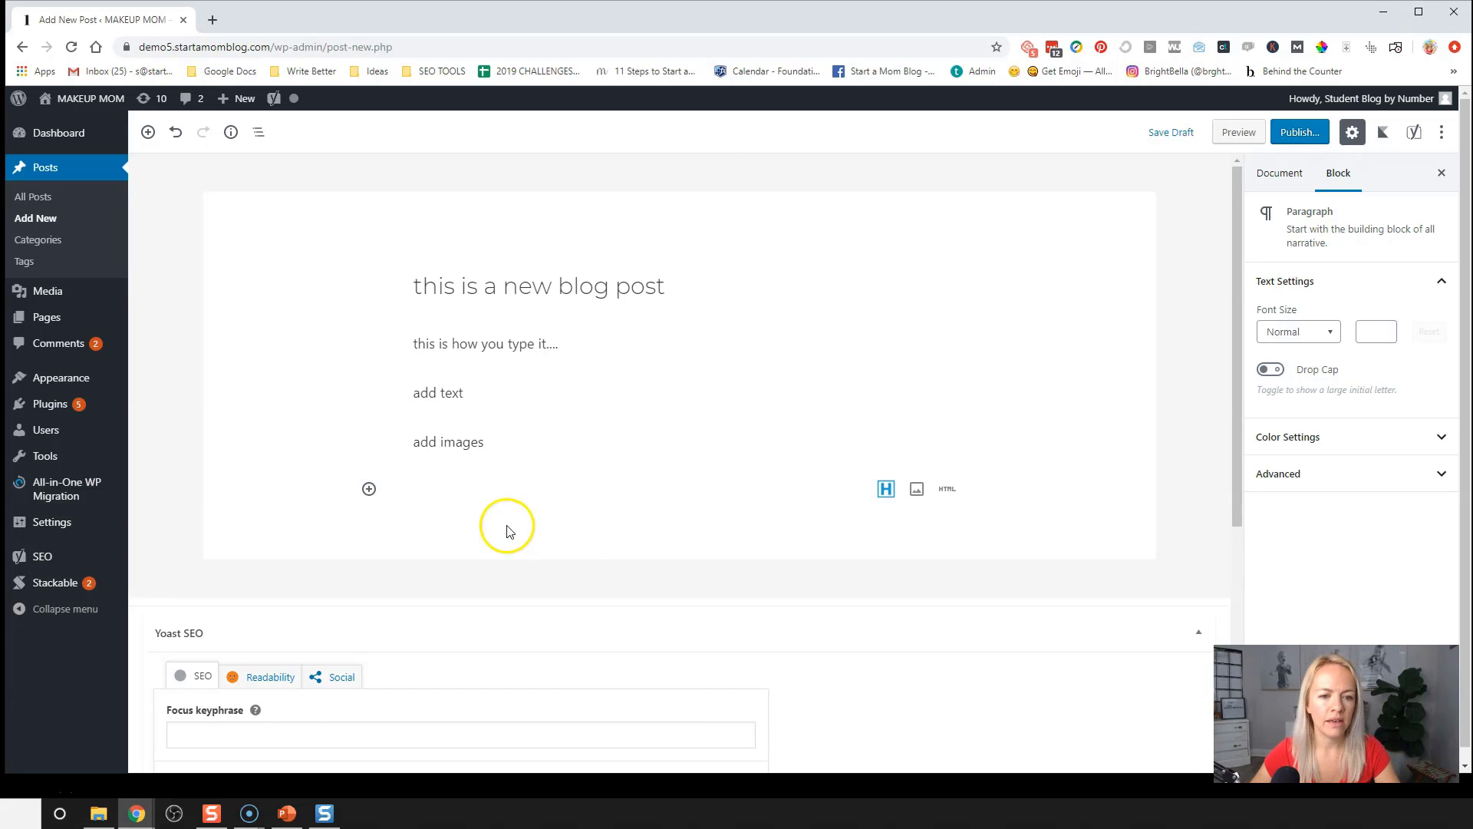
pyautogui.click(923, 488)
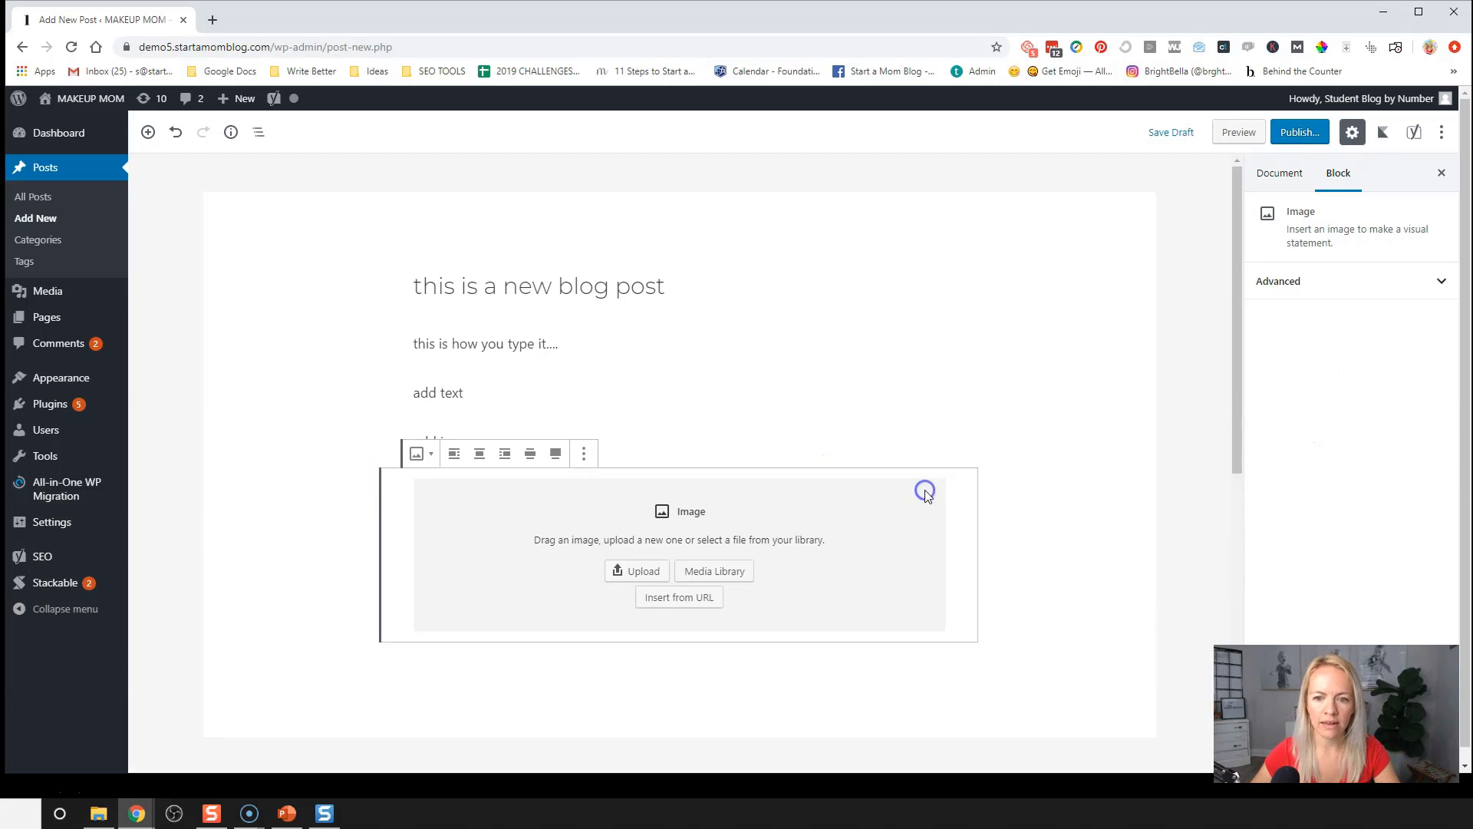
# Fill the empty image block with makeupmom-pink-border.png from the media library
pyautogui.click(703, 573)
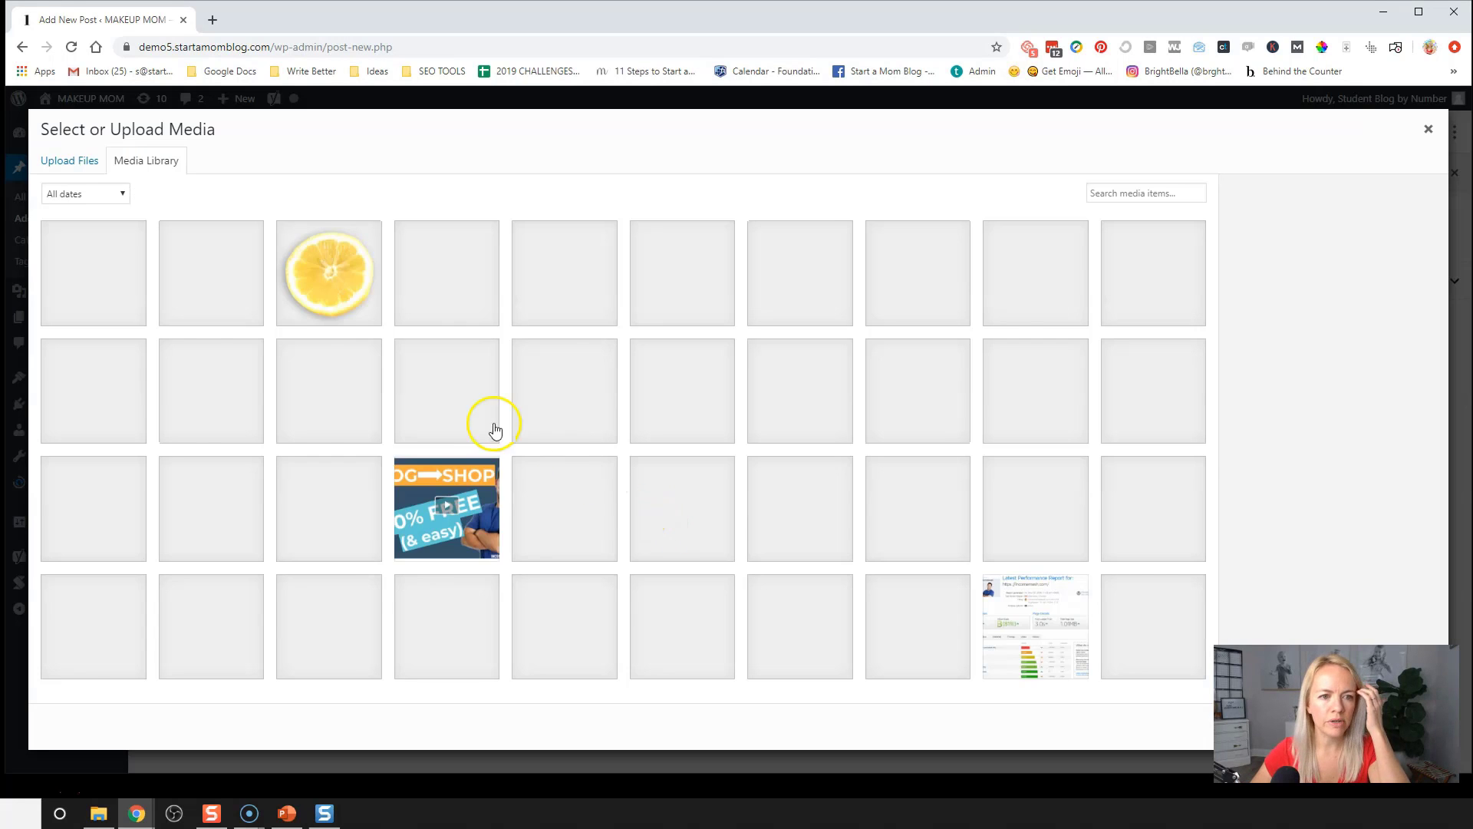
pyautogui.click(213, 276)
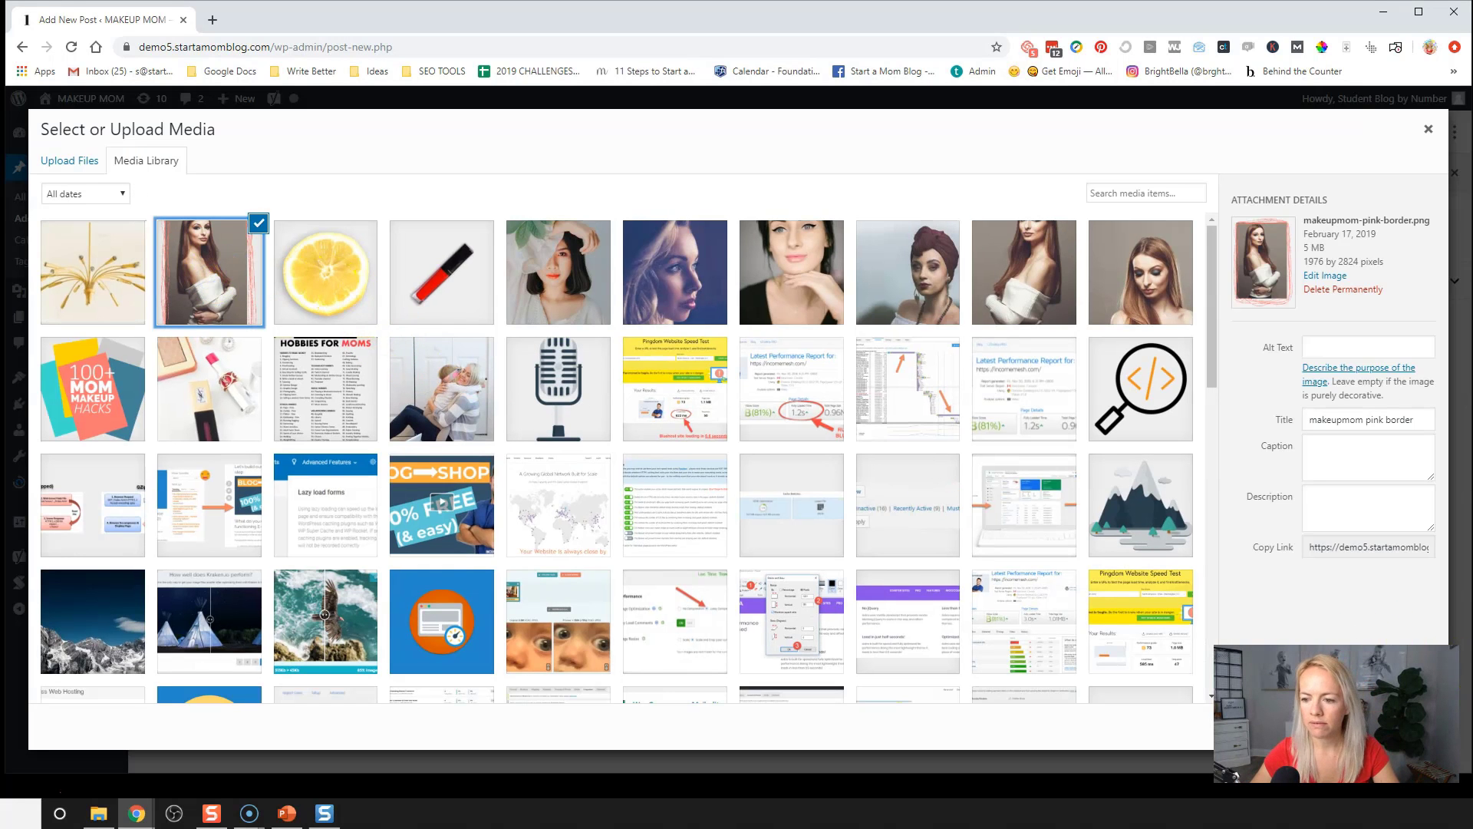
pyautogui.click(1416, 721)
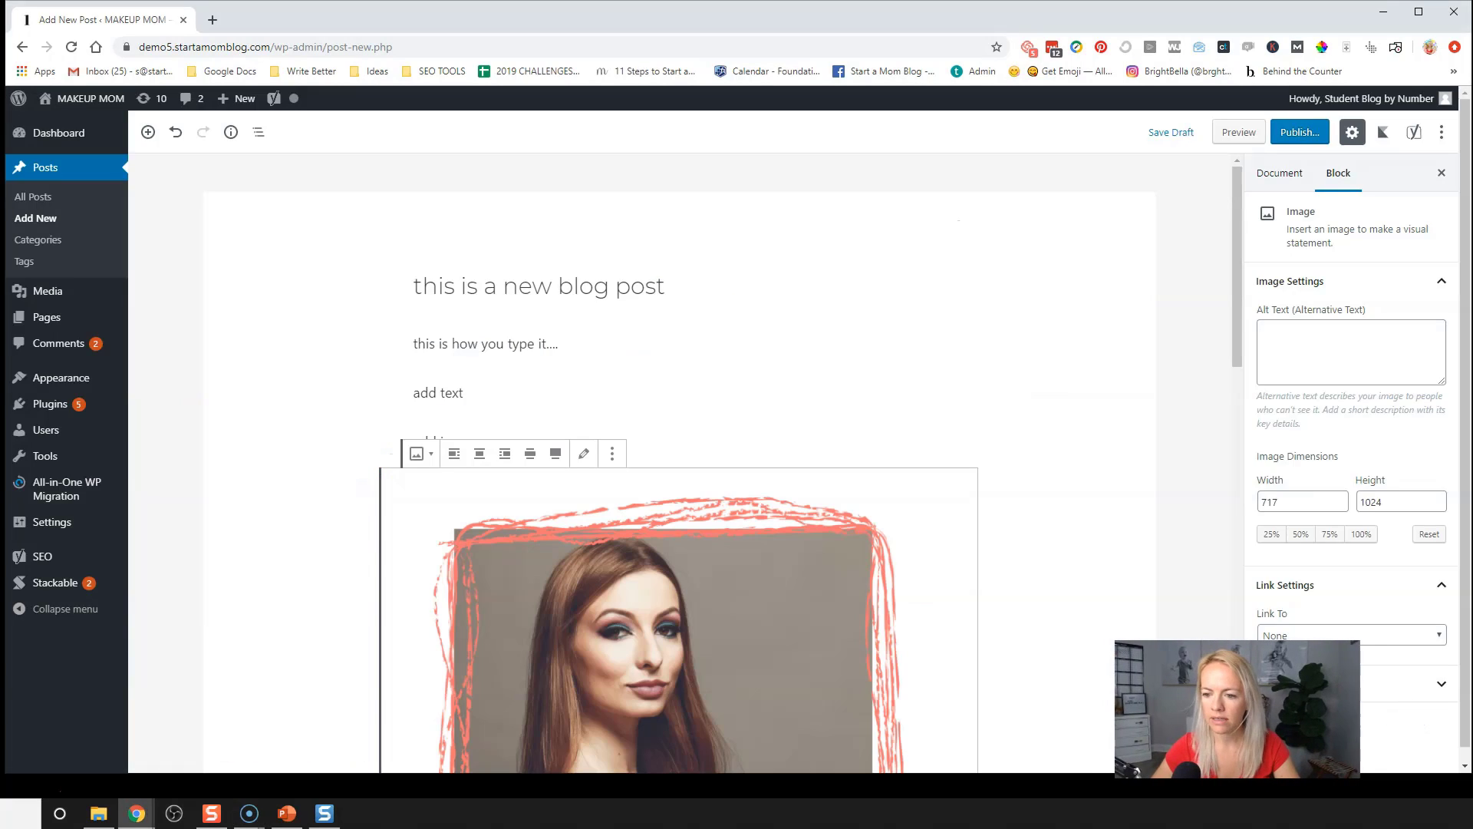
# Preview the draft post, look through its text and image, and return to the editor
pyautogui.click(1259, 133)
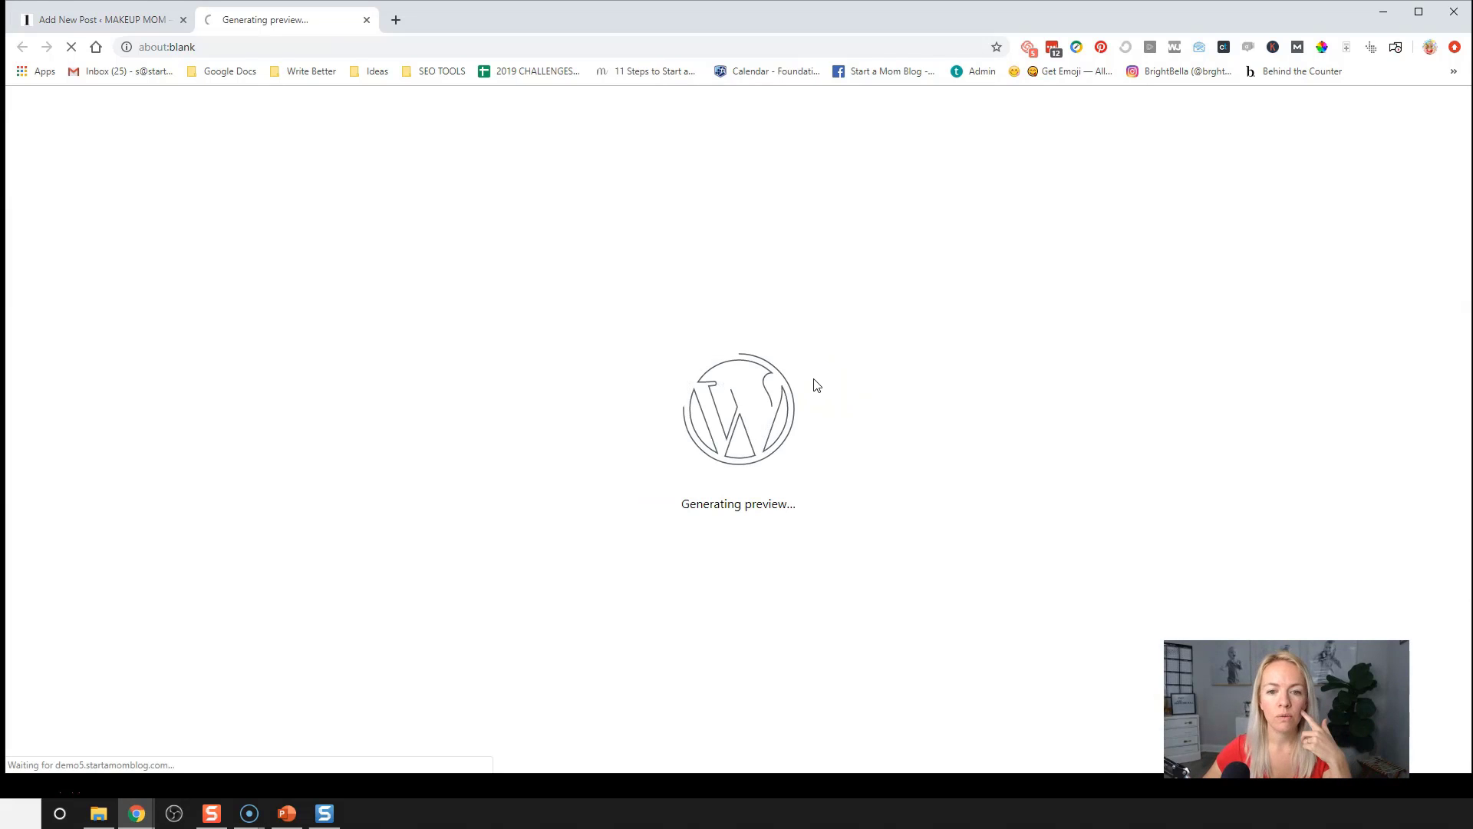
pyautogui.click(775, 379)
pyautogui.scroll(-7, 775, 379)
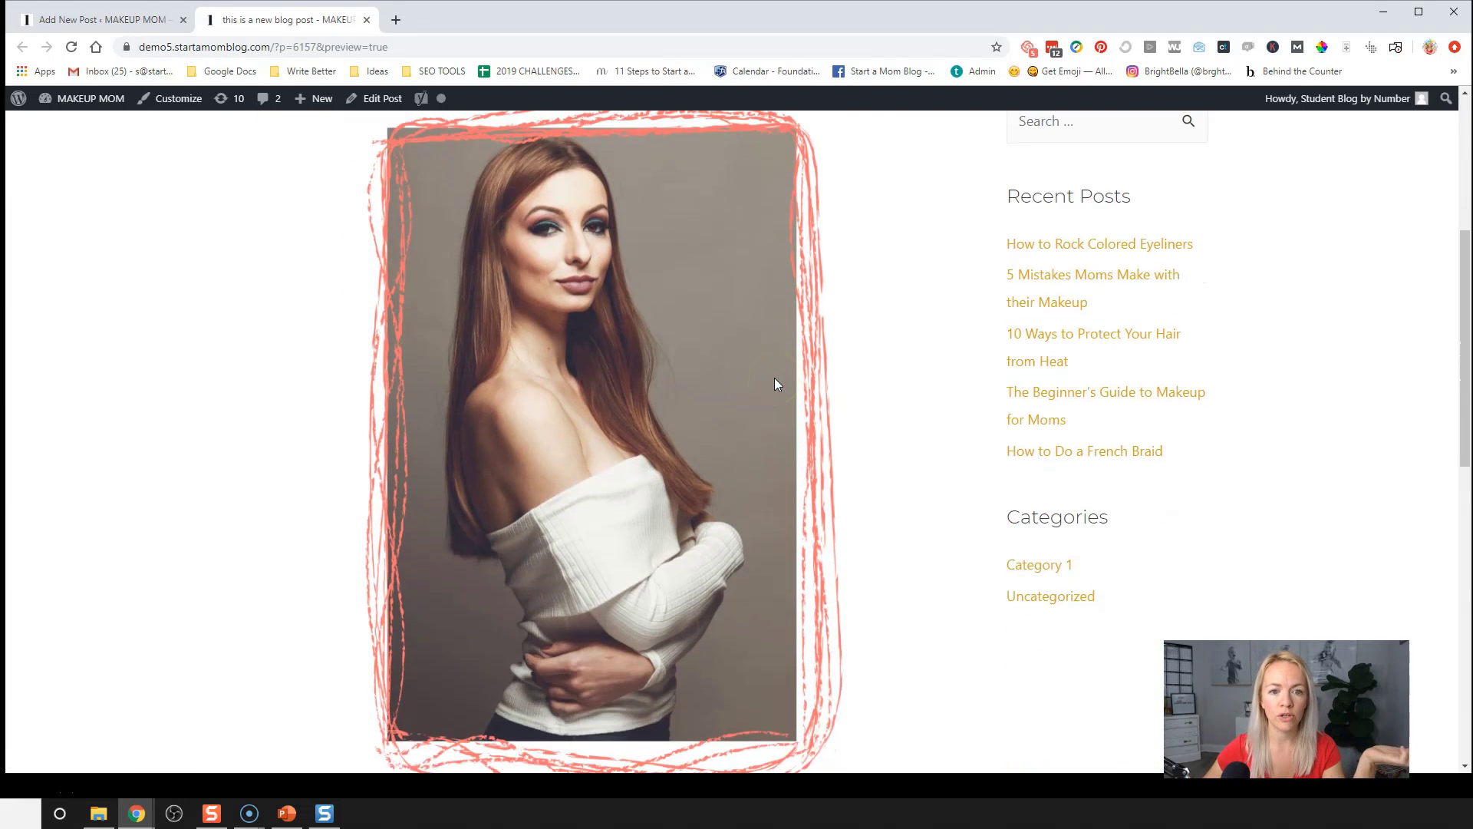
pyautogui.scroll(7, 775, 382)
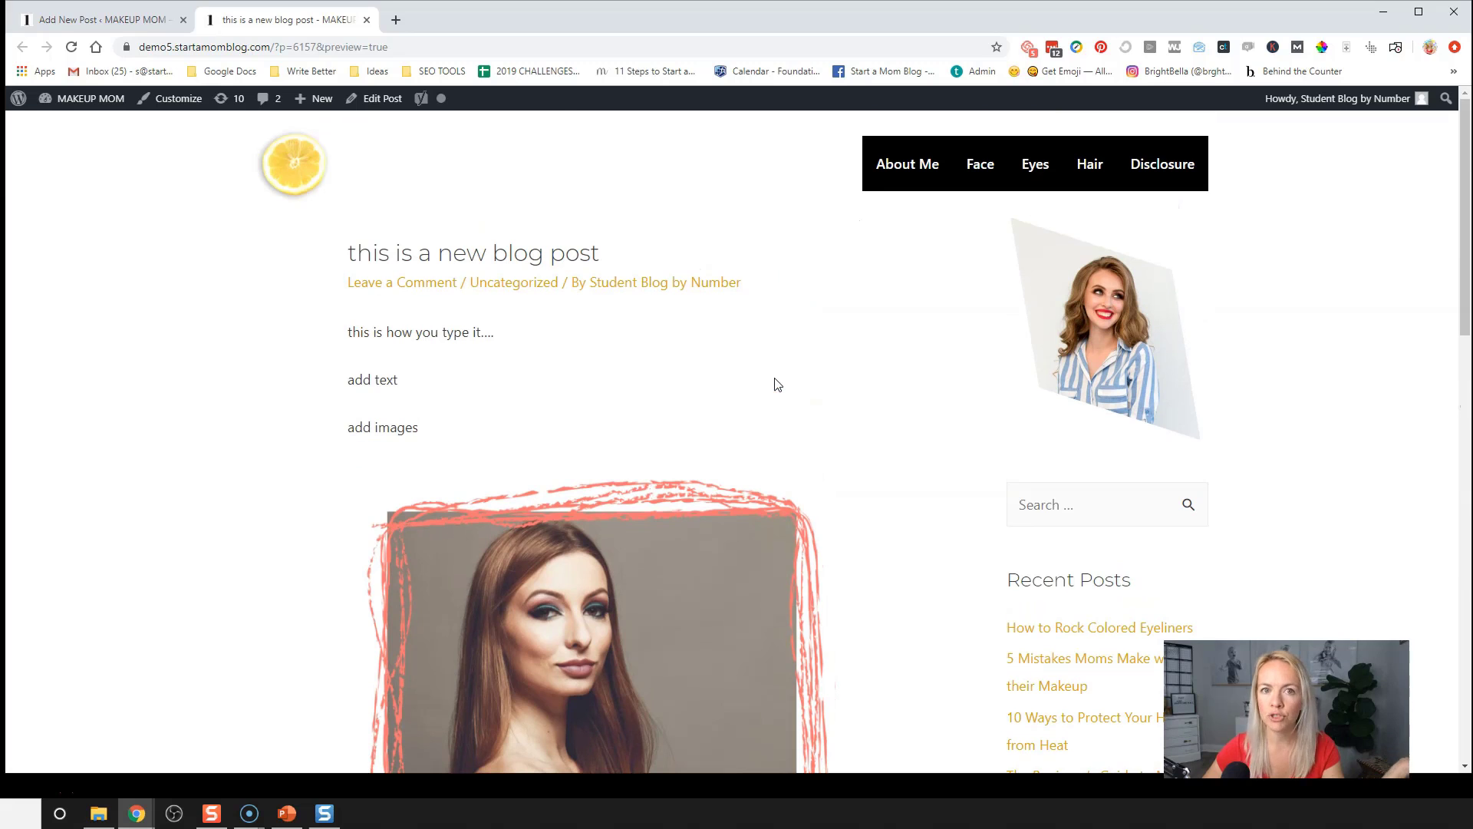
pyautogui.click(96, 18)
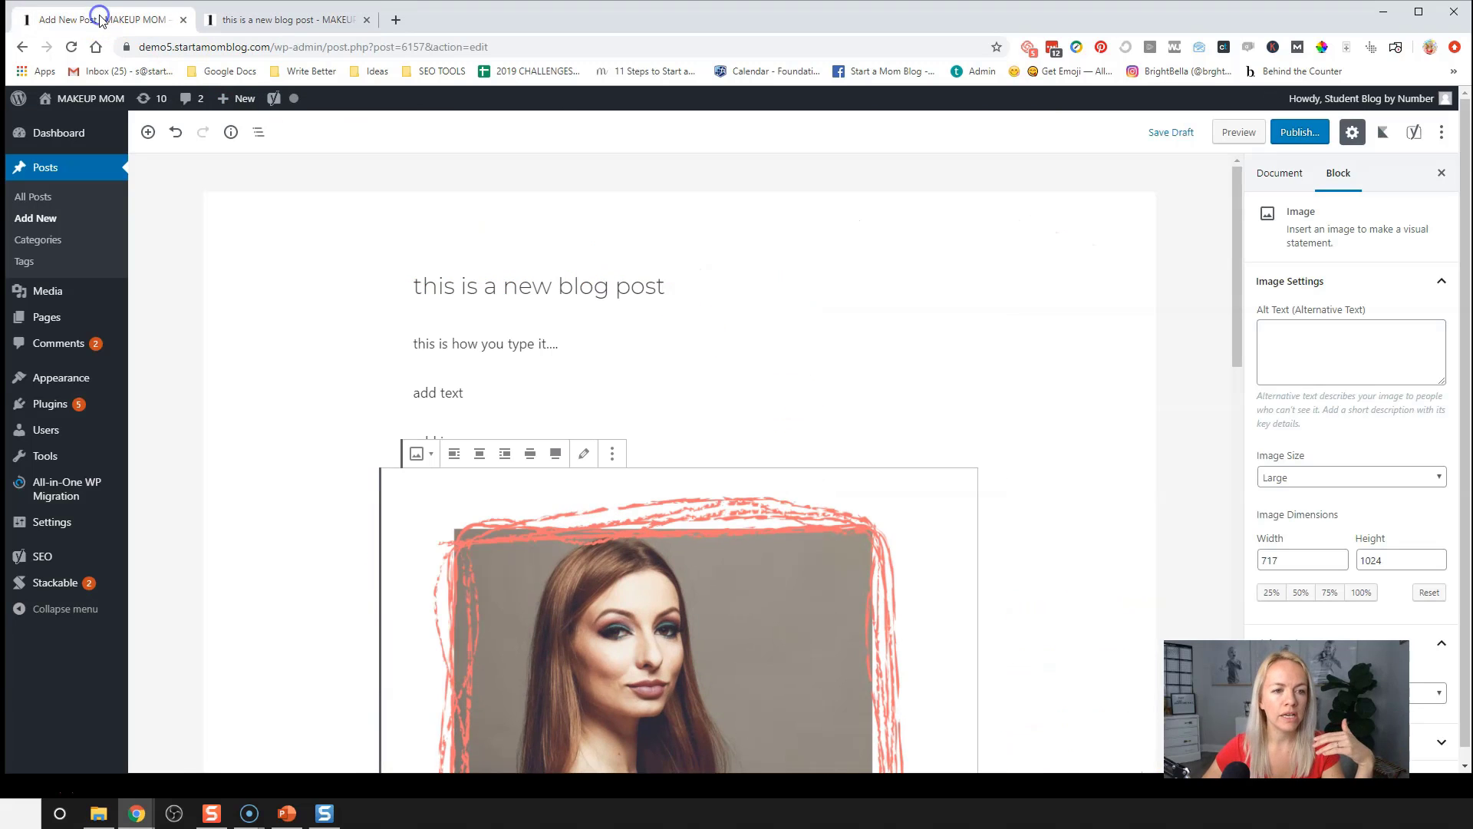
# Go to the list of all pages and view the live About Me page in a new browser tab
pyautogui.moveTo(51, 321)
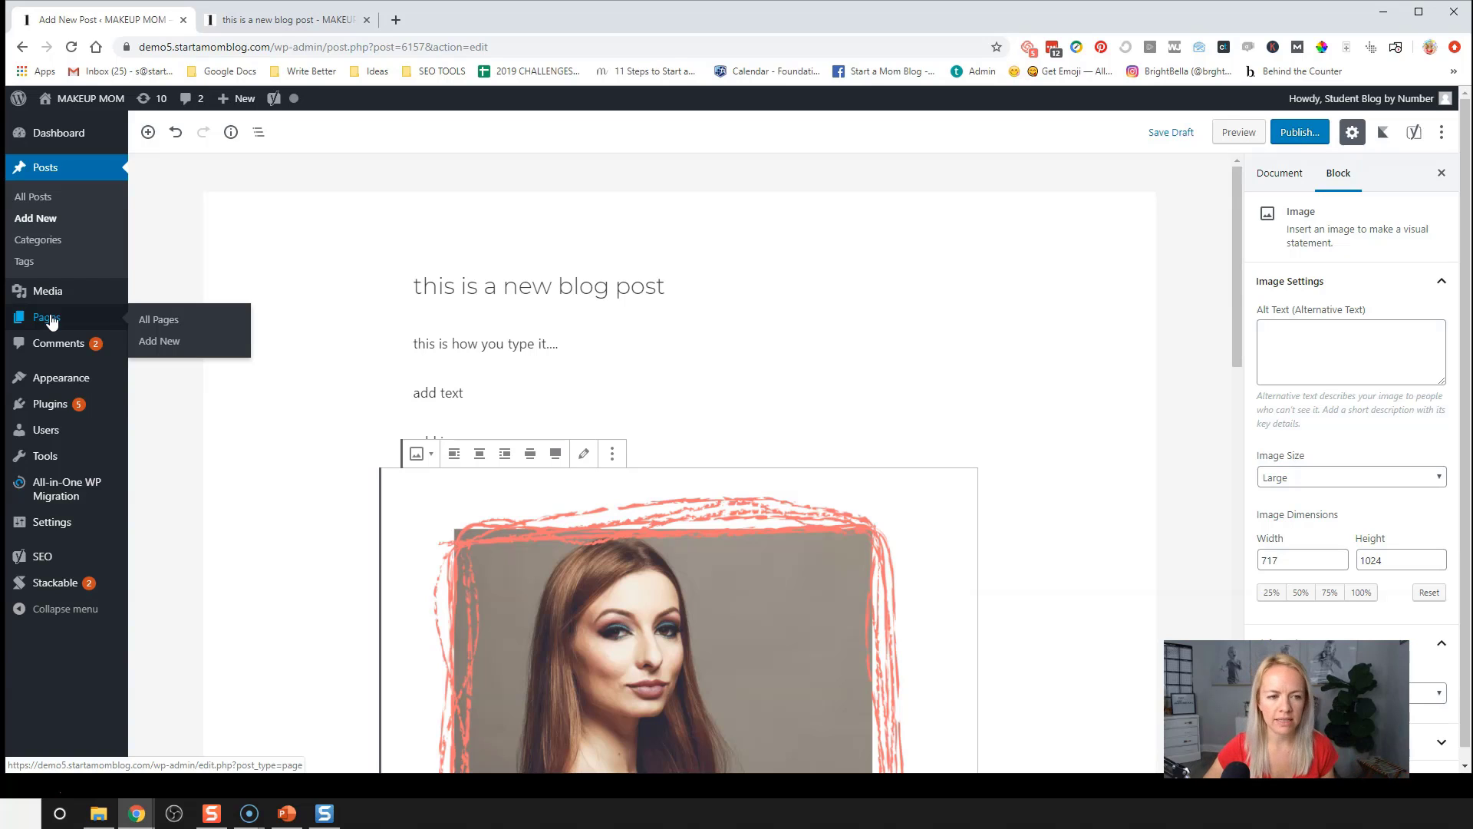
pyautogui.click(157, 319)
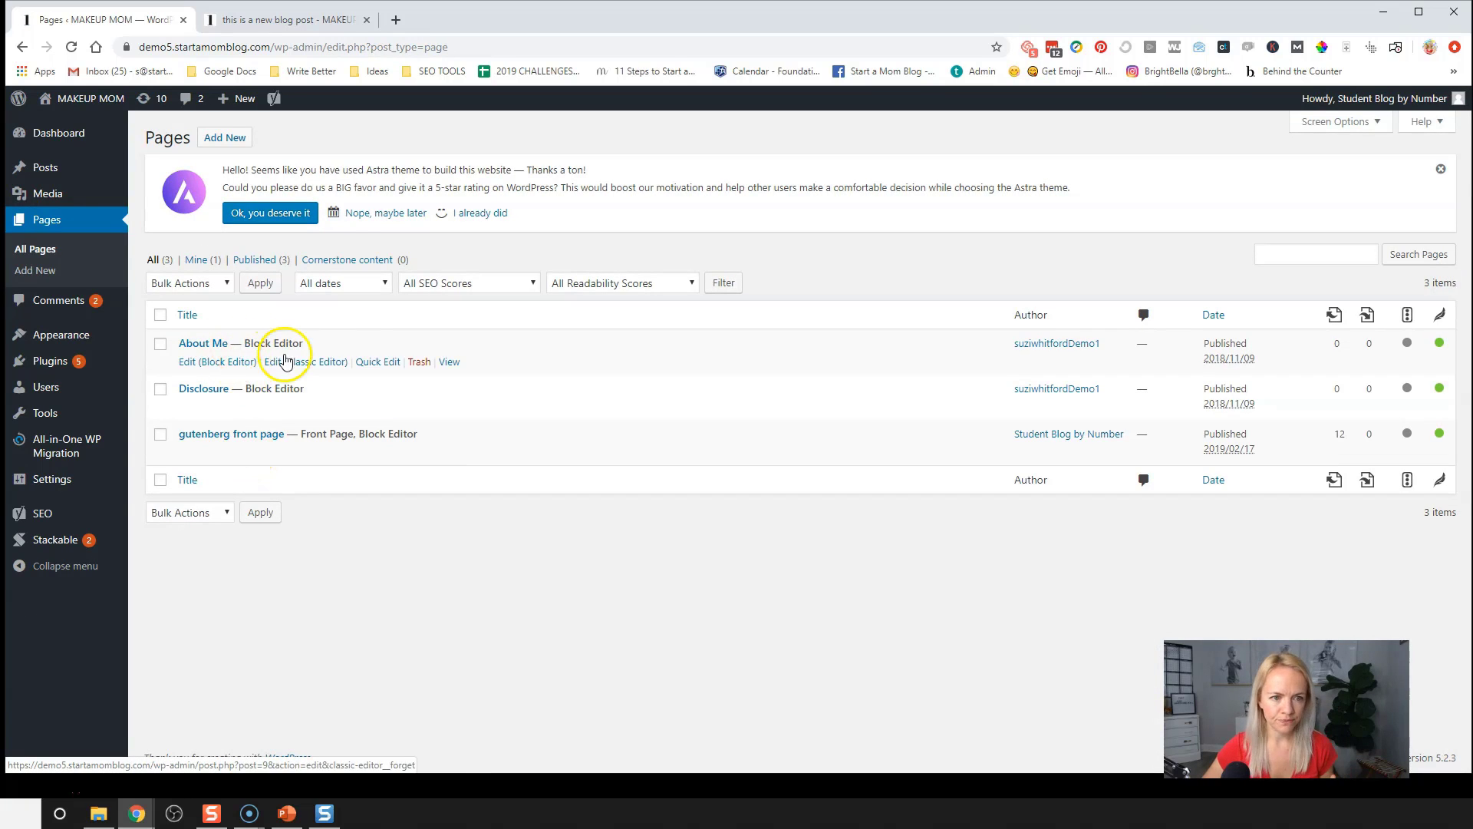
pyautogui.rightClick(453, 370)
pyautogui.click(470, 373)
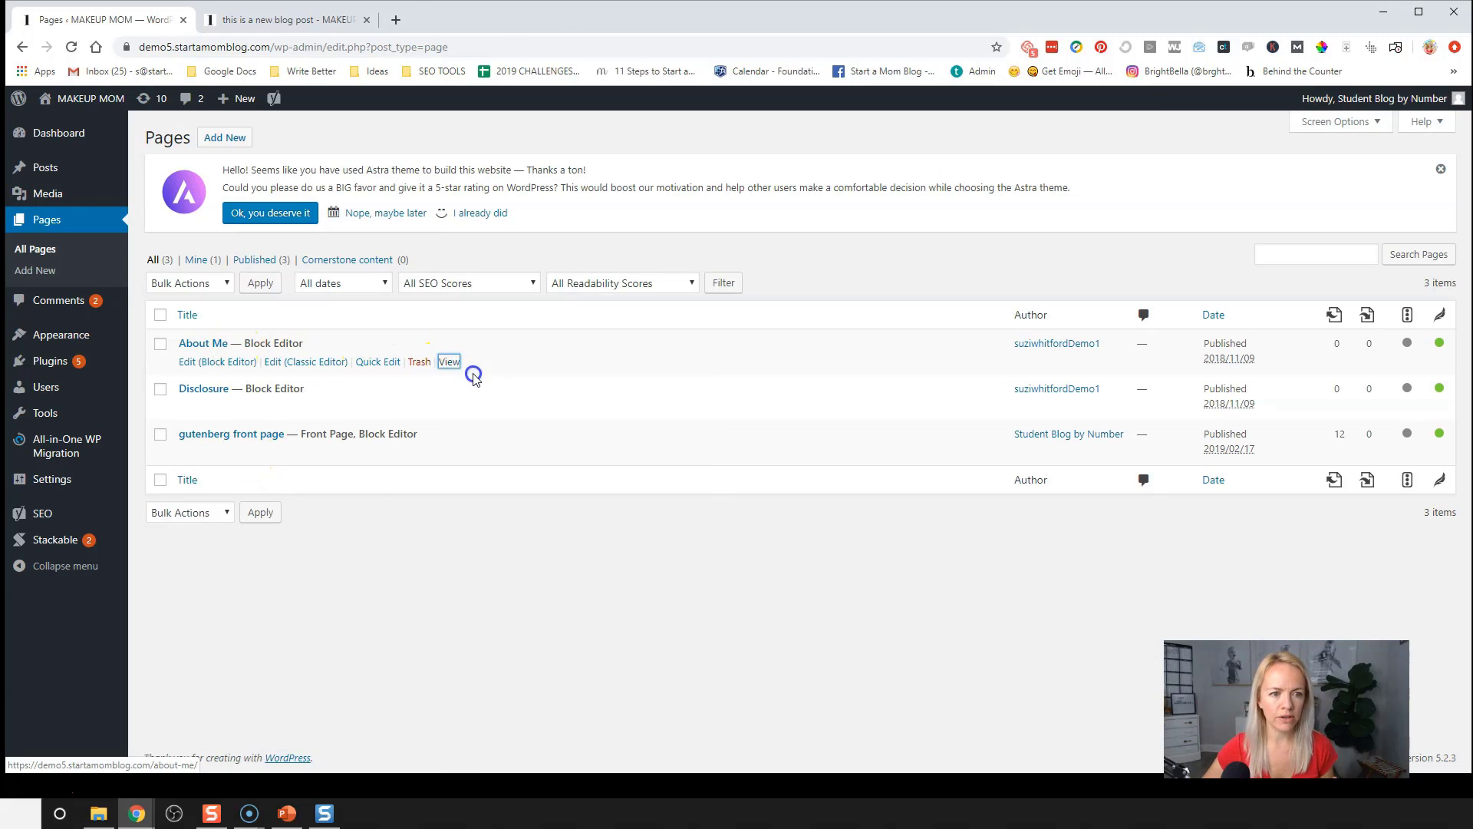
pyautogui.click(453, 23)
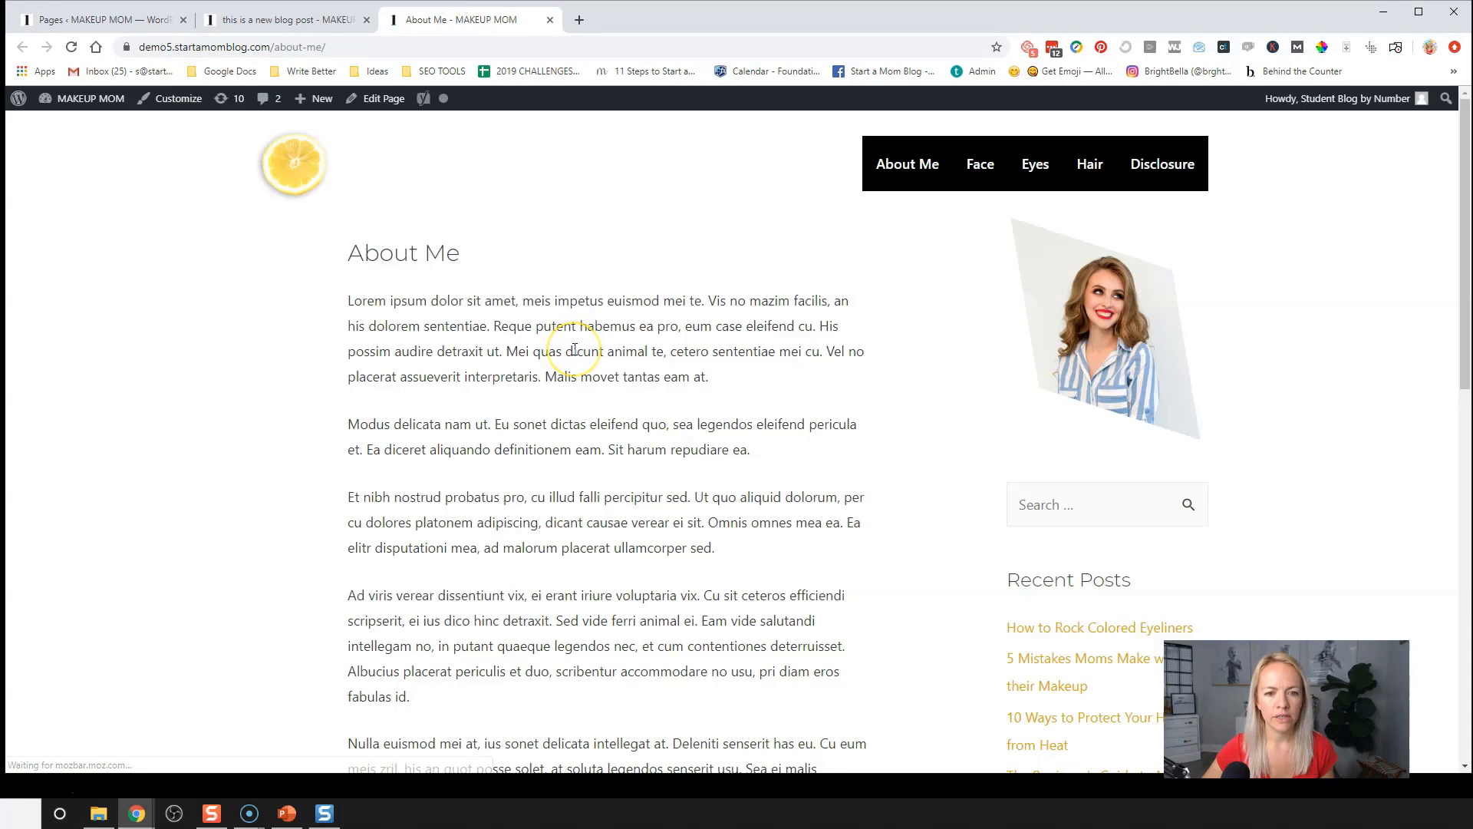
pyautogui.scroll(-6, 571, 337)
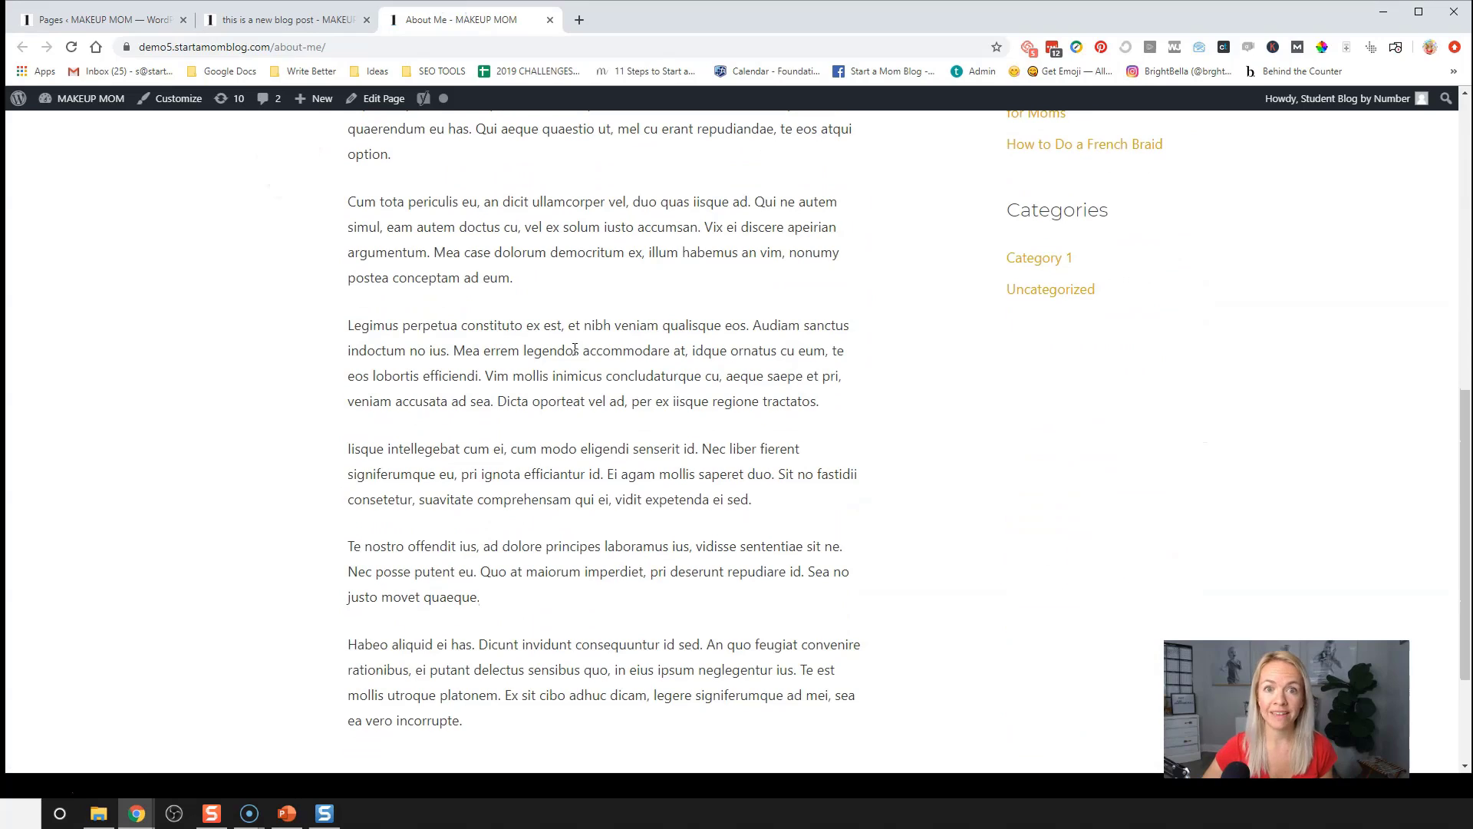
pyautogui.scroll(10, 574, 349)
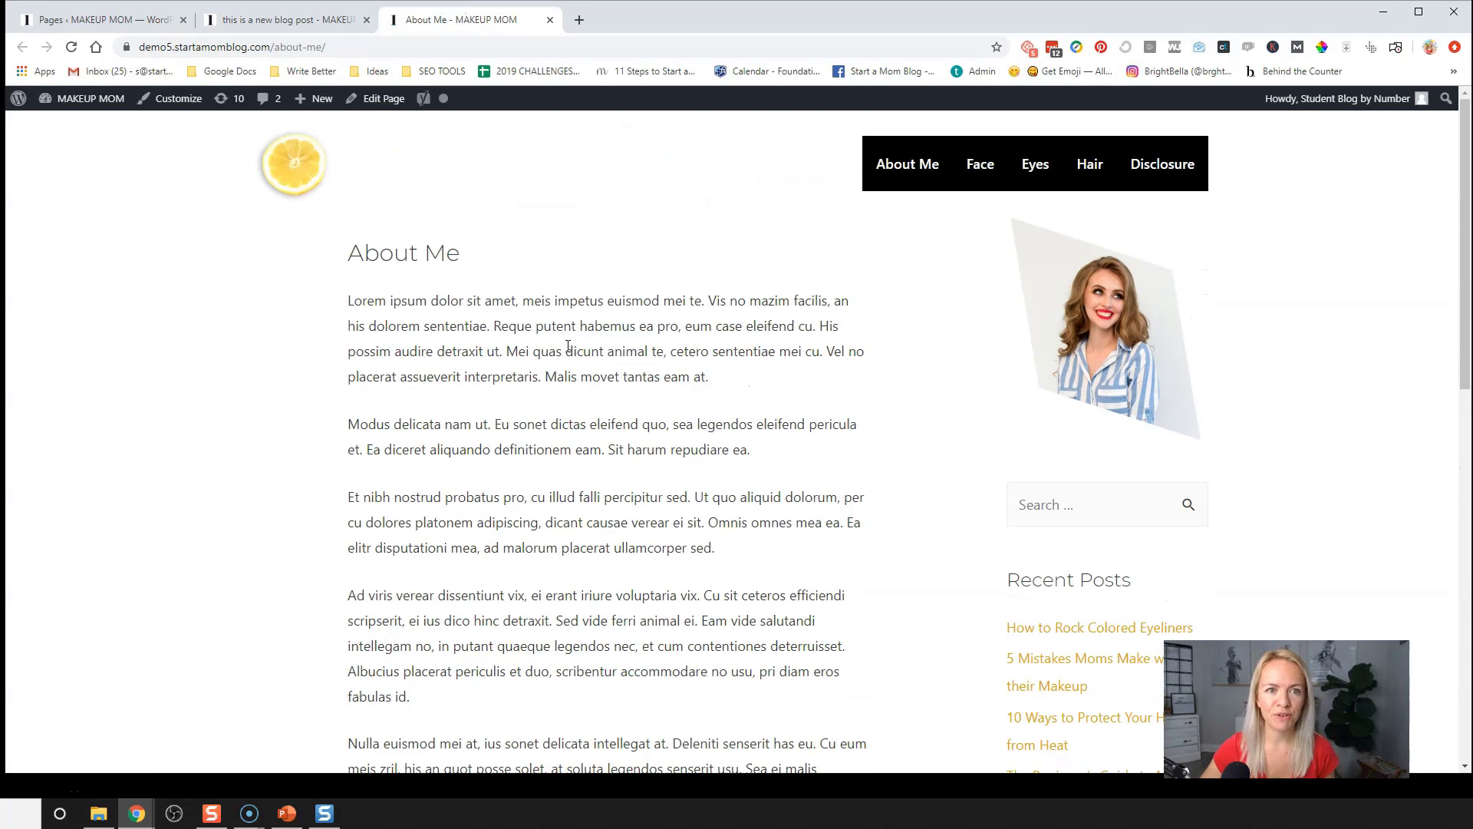
# Open the About Me page in the block editor and compare its content with the live page
pyautogui.click(117, 20)
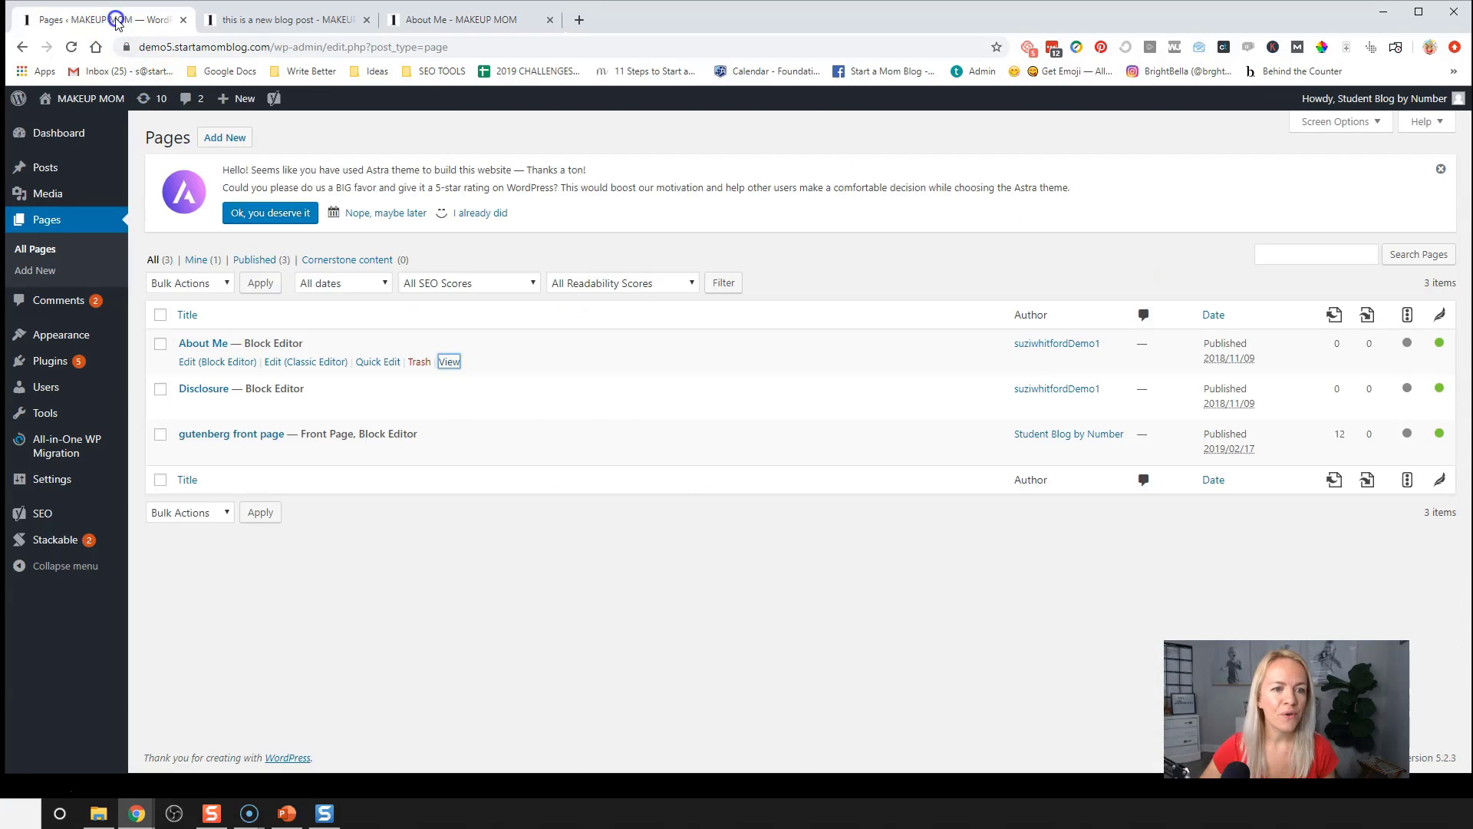
pyautogui.click(204, 363)
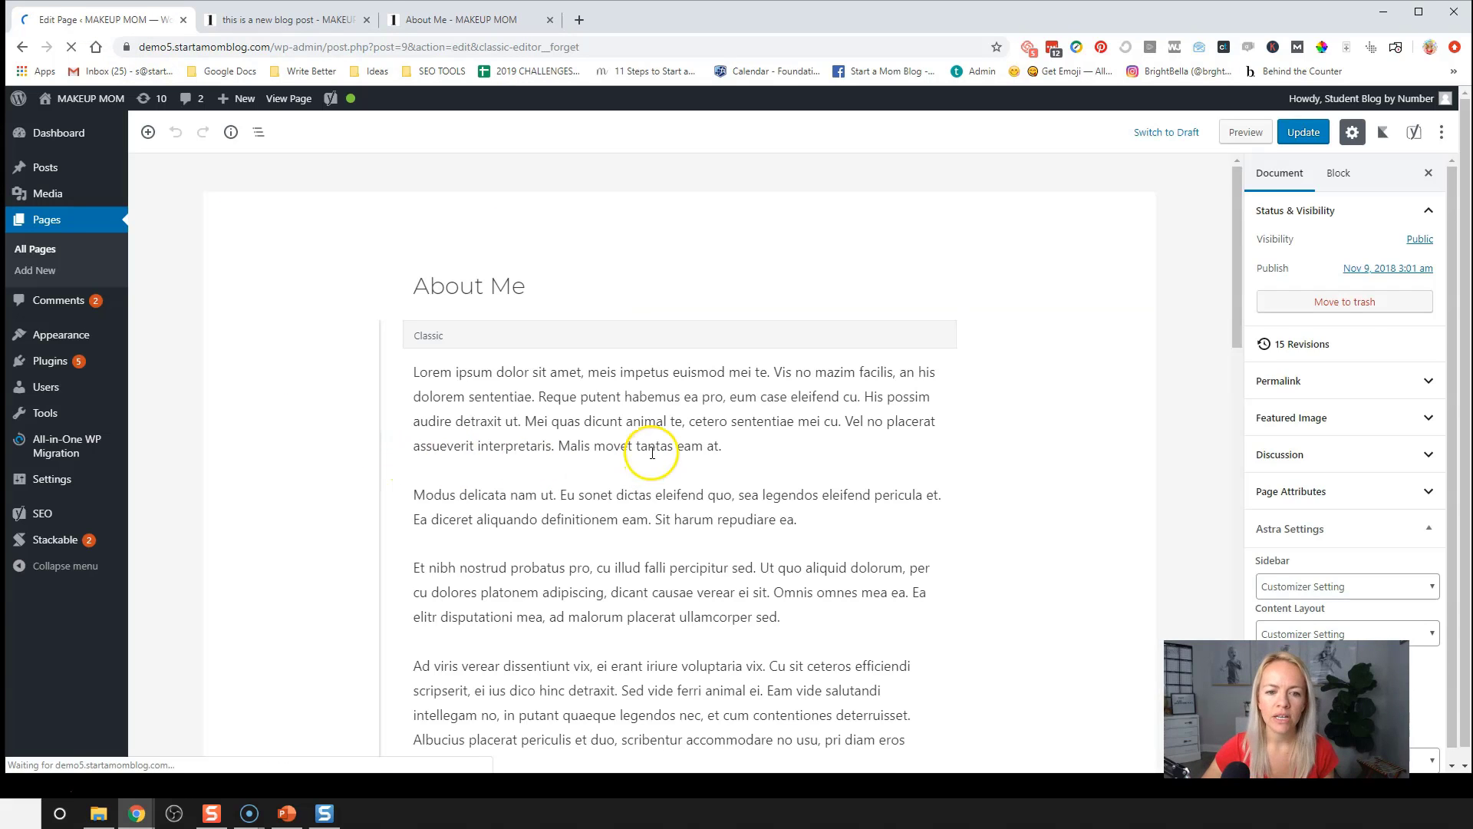
pyautogui.scroll(-4, 659, 430)
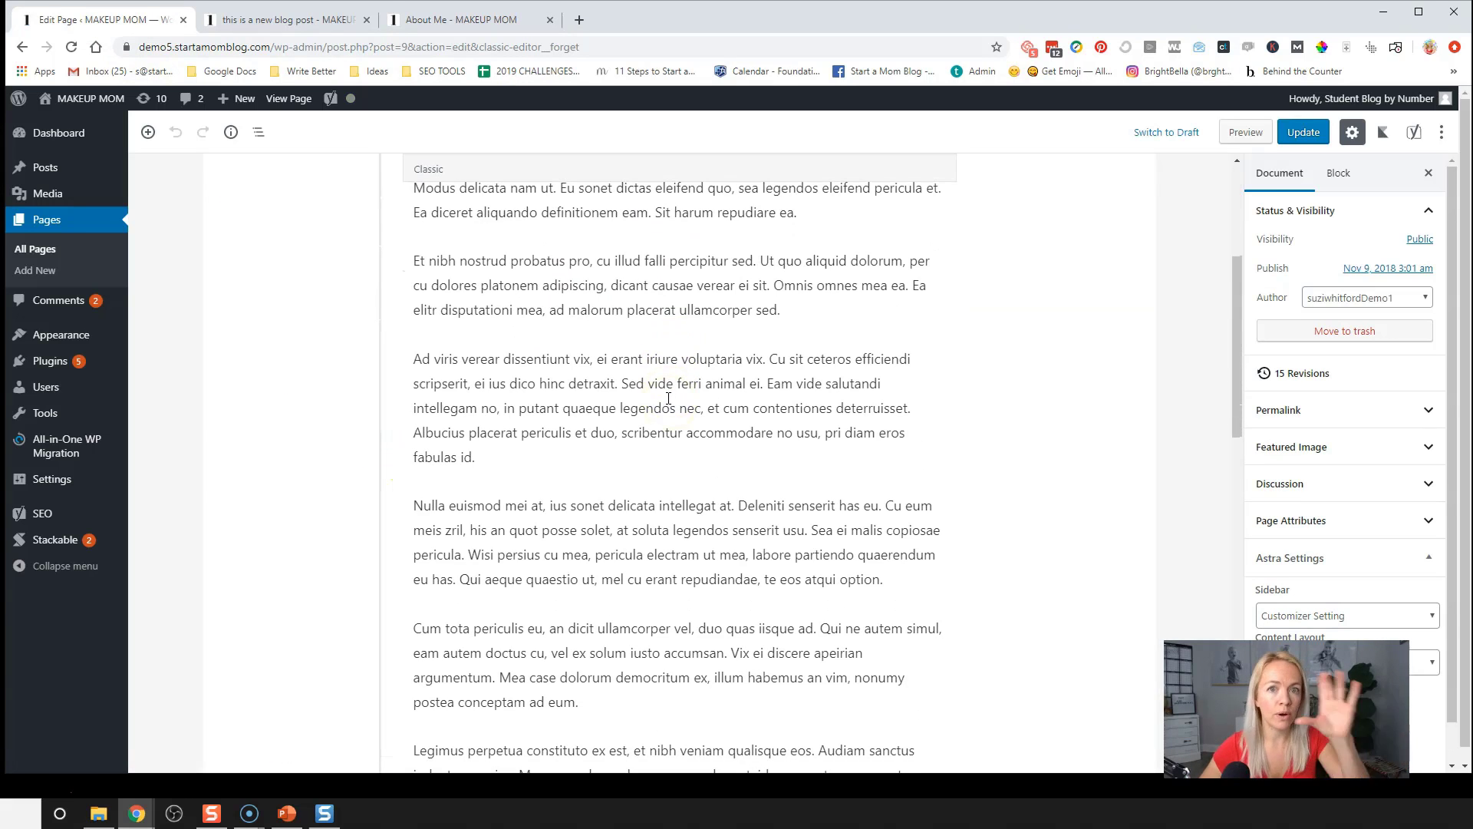
pyautogui.scroll(3, 668, 398)
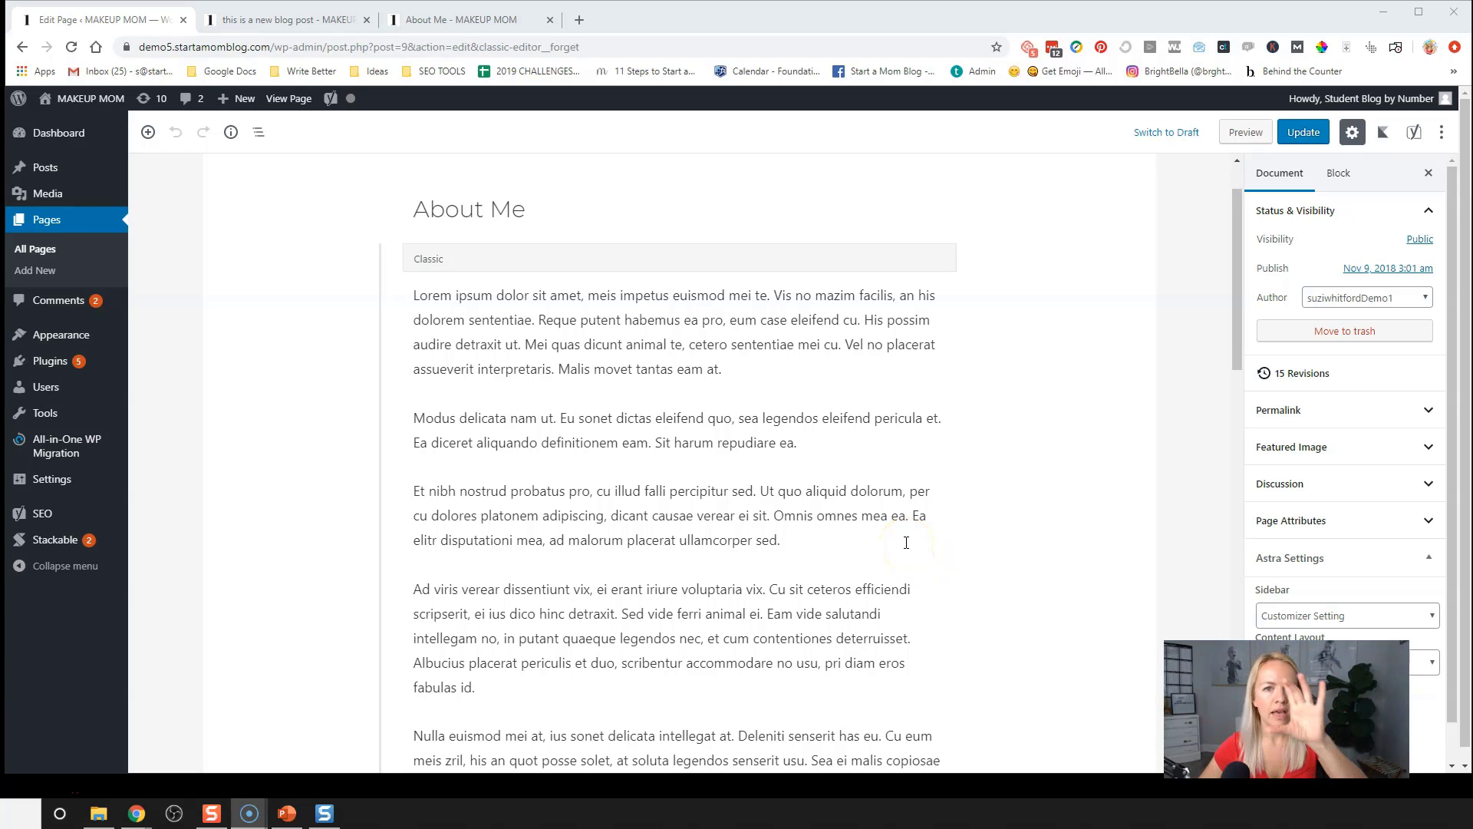
pyautogui.click(476, 19)
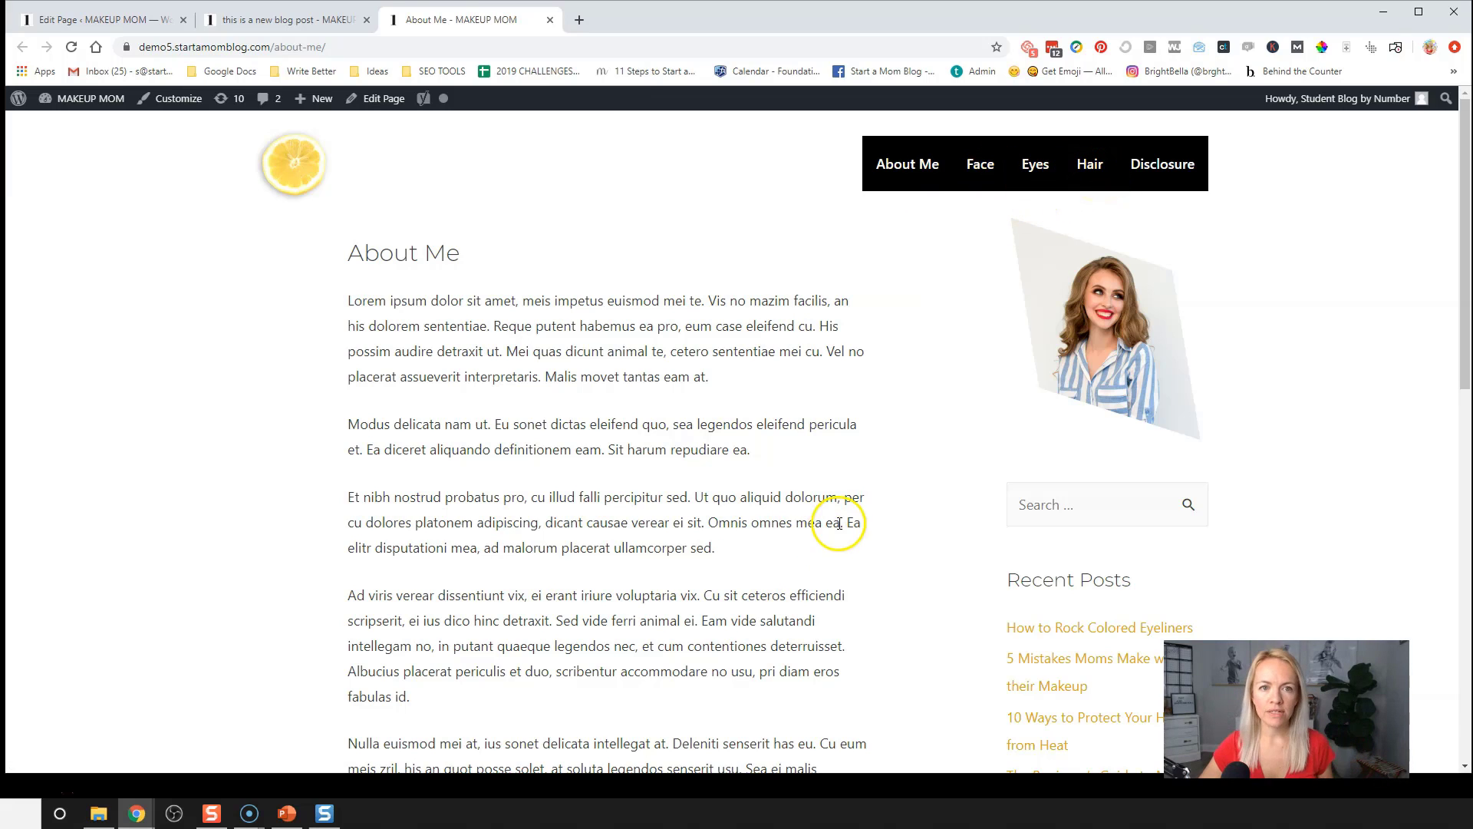
pyautogui.click(121, 23)
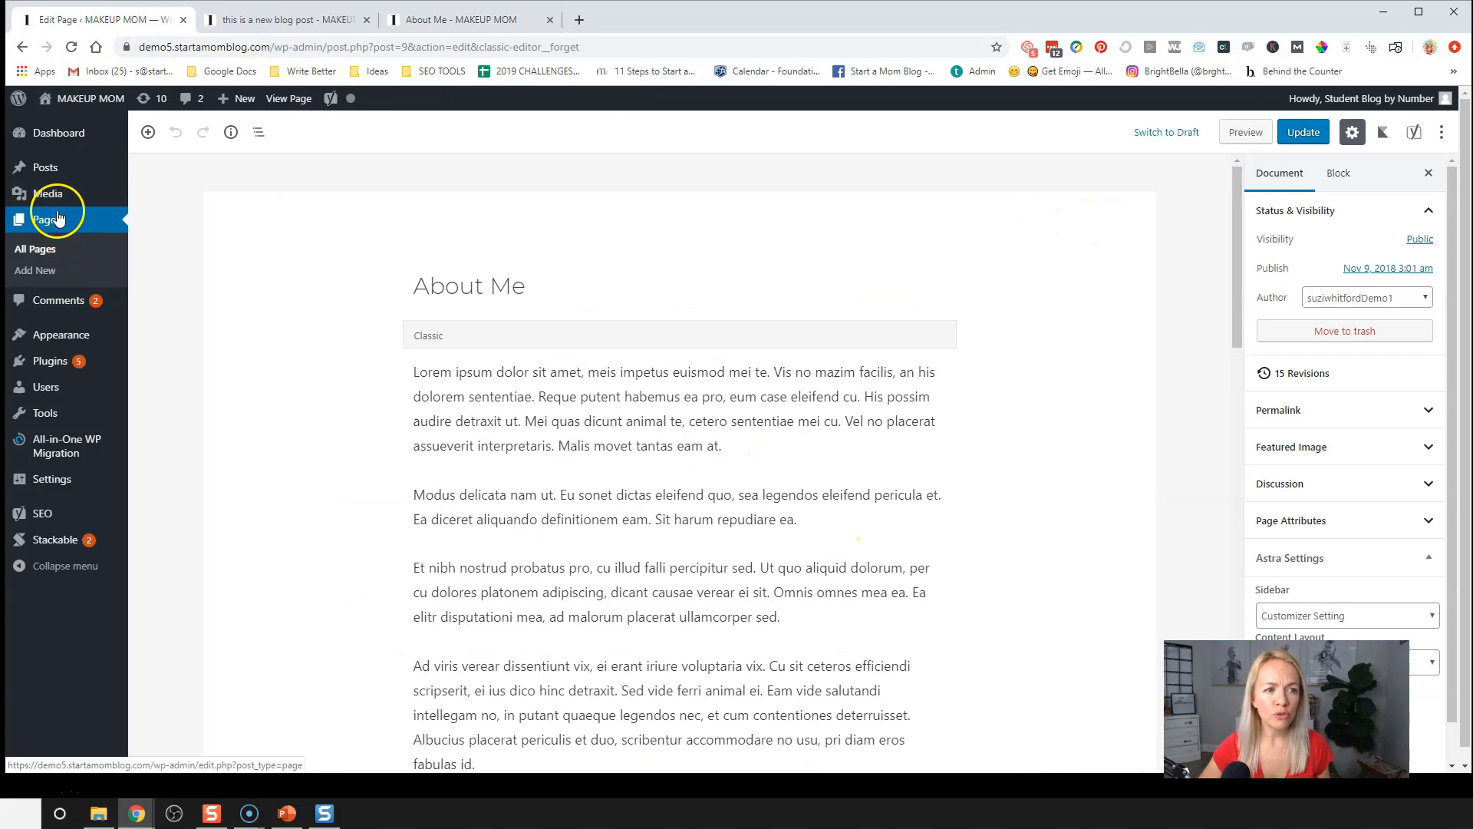
# Open the list of all posts and return to the live About Me page
pyautogui.moveTo(44, 174)
pyautogui.click(44, 173)
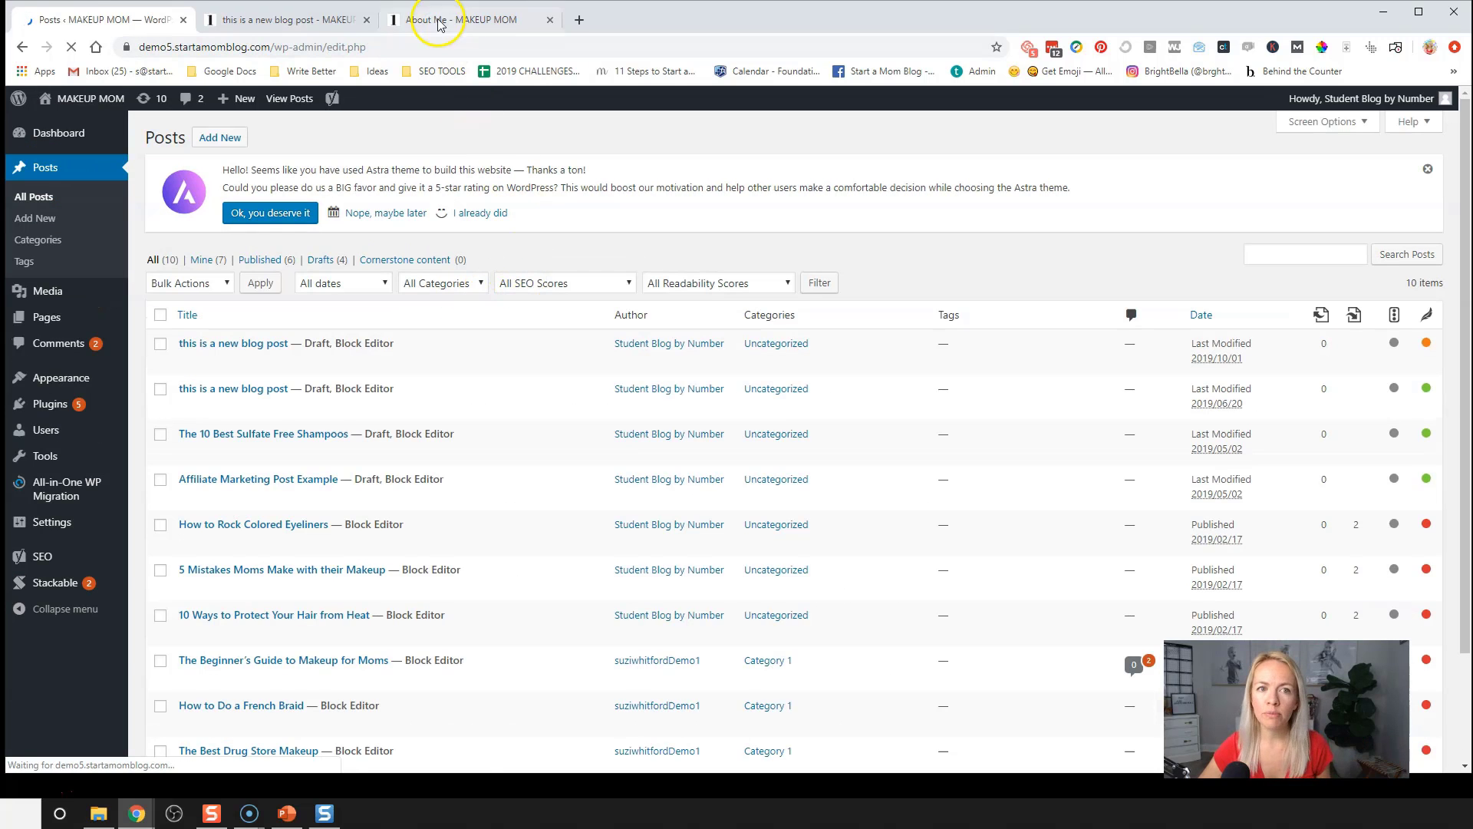
pyautogui.click(456, 27)
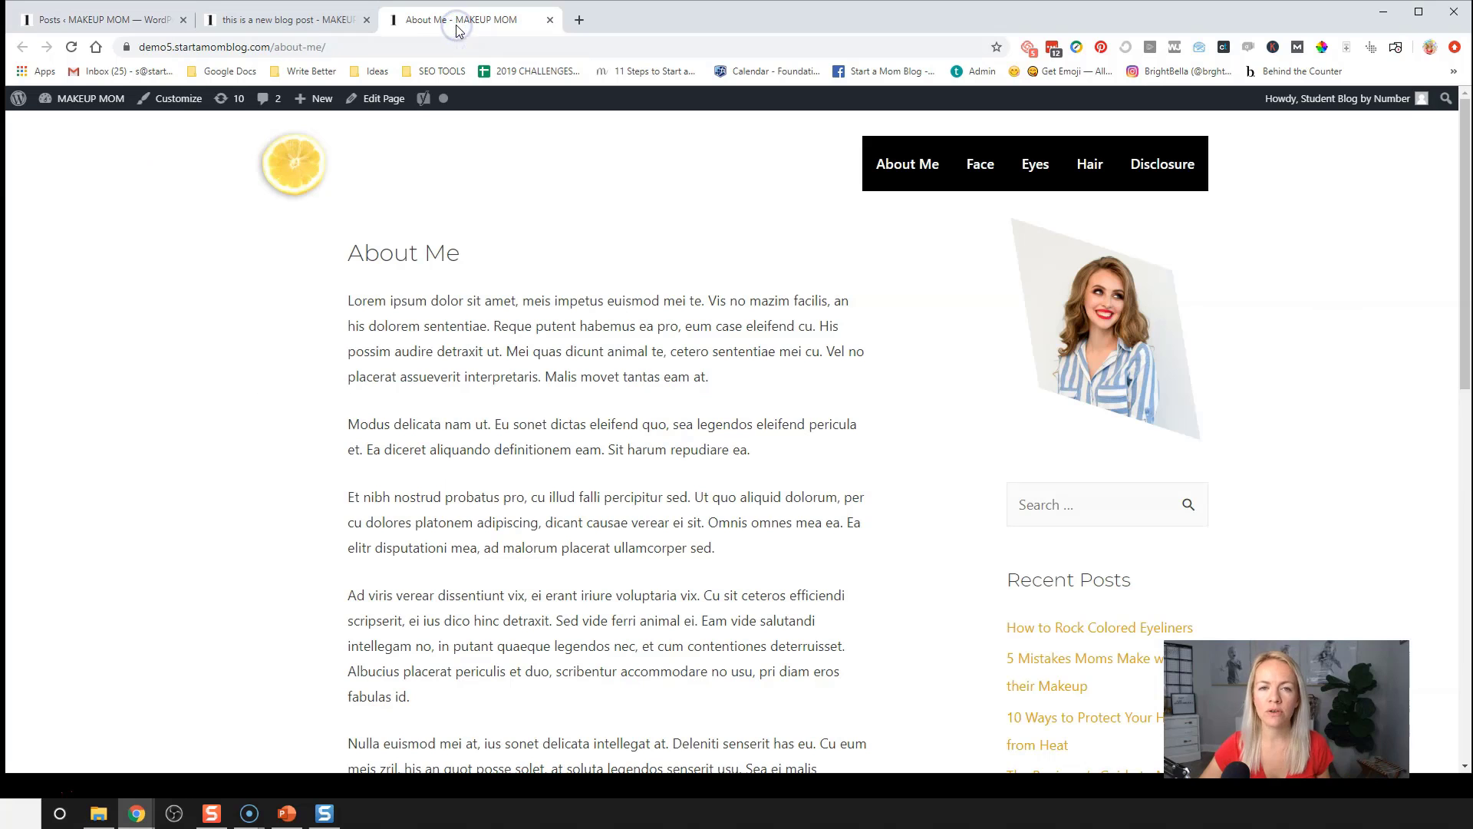